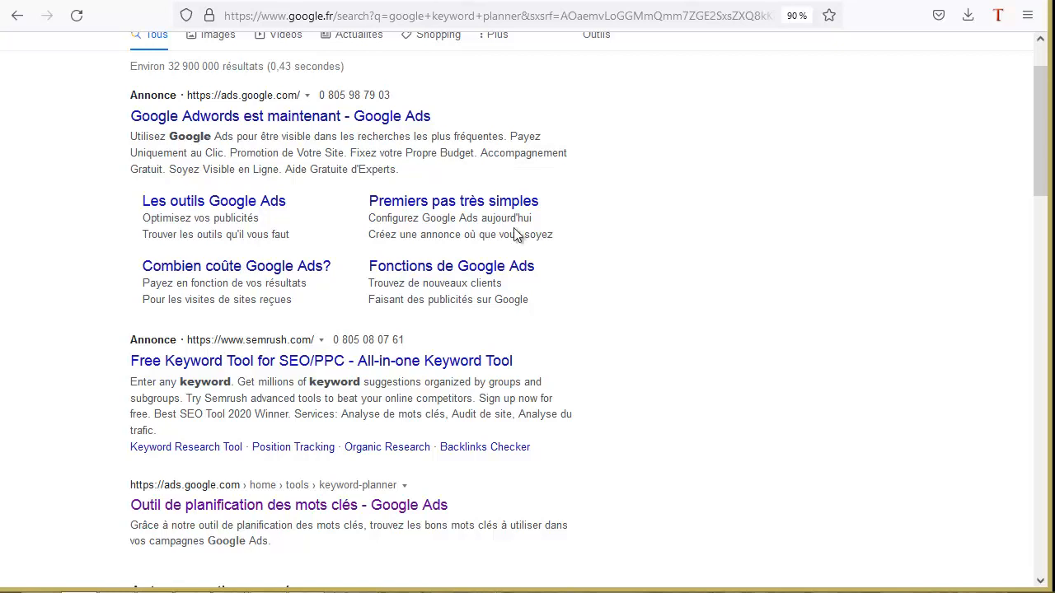
{"action": "scroll", "coordinate": [515, 235], "scroll_direction": "up", "scroll_amount": 2}
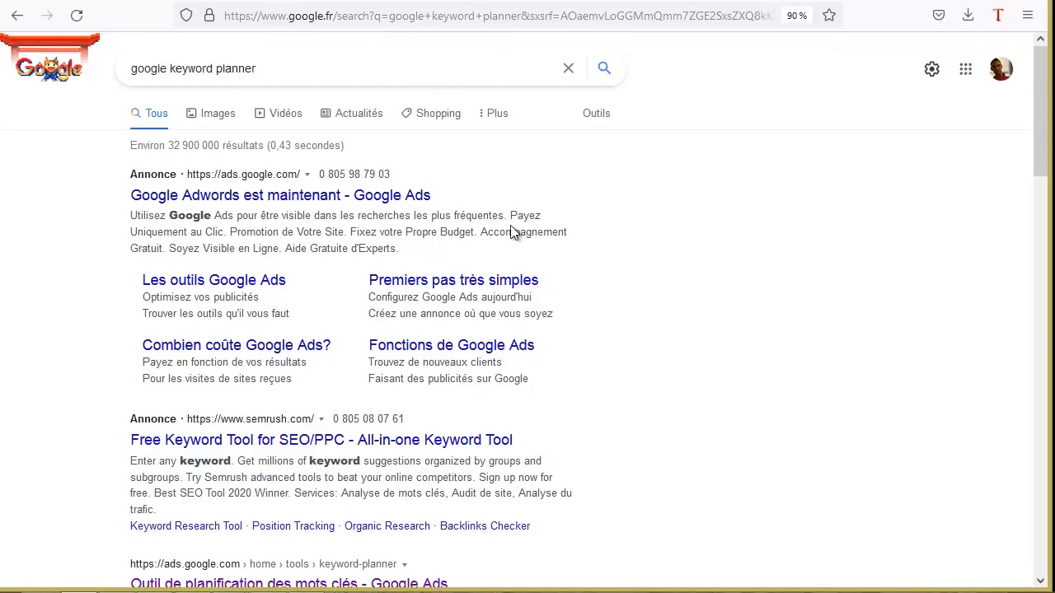
{"action": "scroll", "coordinate": [342, 360], "scroll_direction": "down", "scroll_amount": 3}
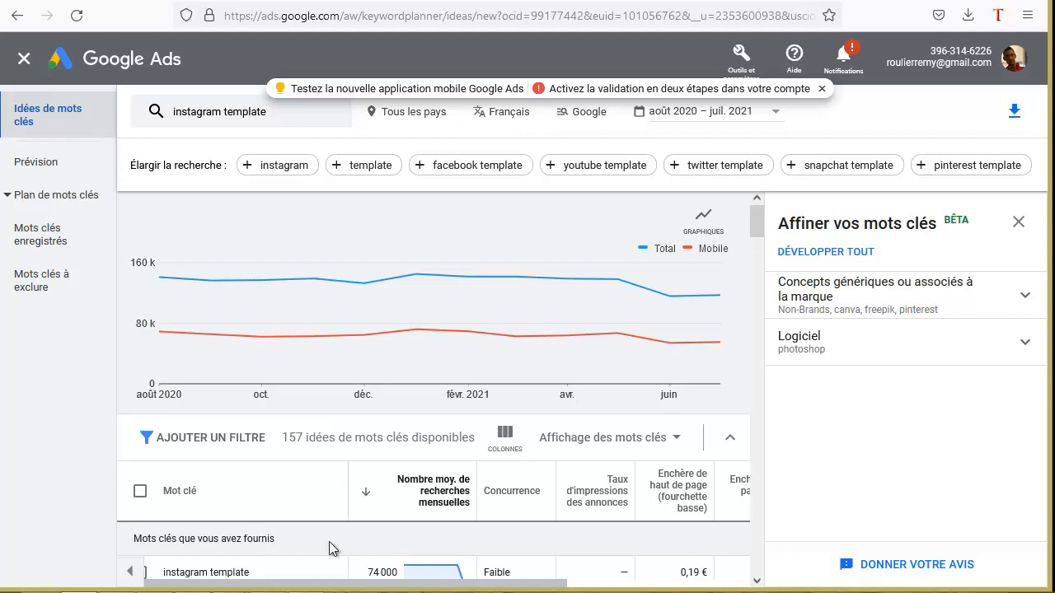
Step: Examine the average monthly searches and competition for "instagram template" and its related keyword ideas
{"action": "scroll", "coordinate": [272, 511], "scroll_direction": "down", "scroll_amount": 3}
{"action": "scroll", "coordinate": [244, 423], "scroll_direction": "down", "scroll_amount": 1}
{"action": "scroll", "coordinate": [243, 423], "scroll_direction": "up", "scroll_amount": 2}
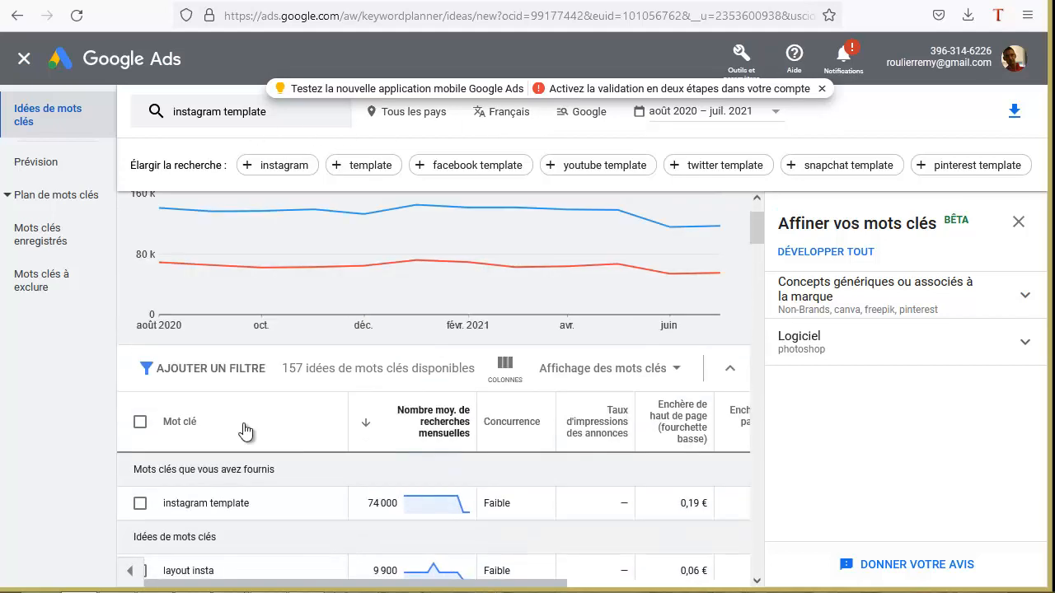
{"action": "scroll", "coordinate": [316, 439], "scroll_direction": "down", "scroll_amount": 1}
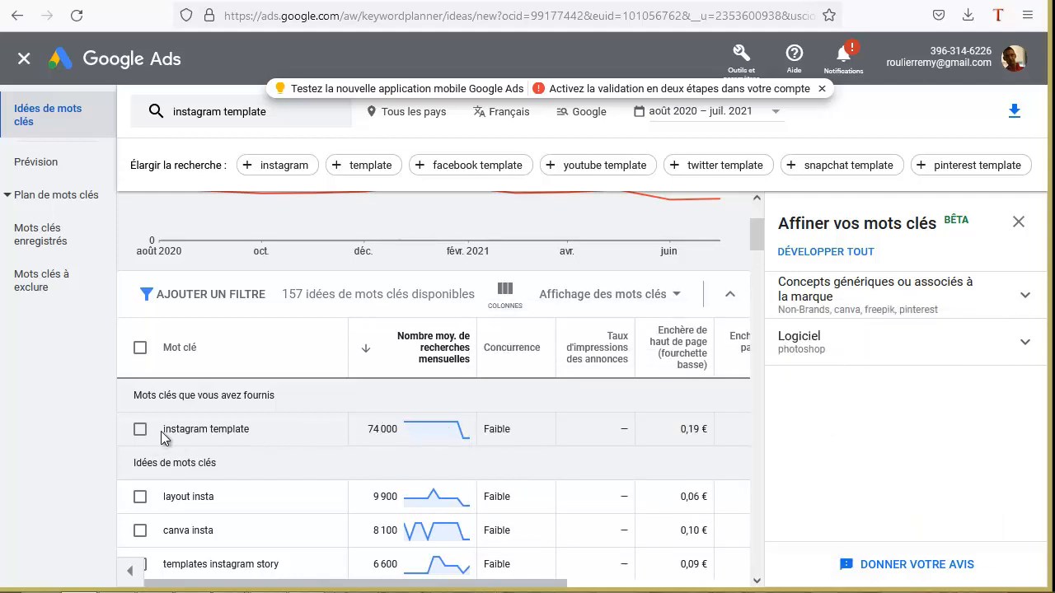
{"action": "scroll", "coordinate": [280, 428], "scroll_direction": "up", "scroll_amount": 3}
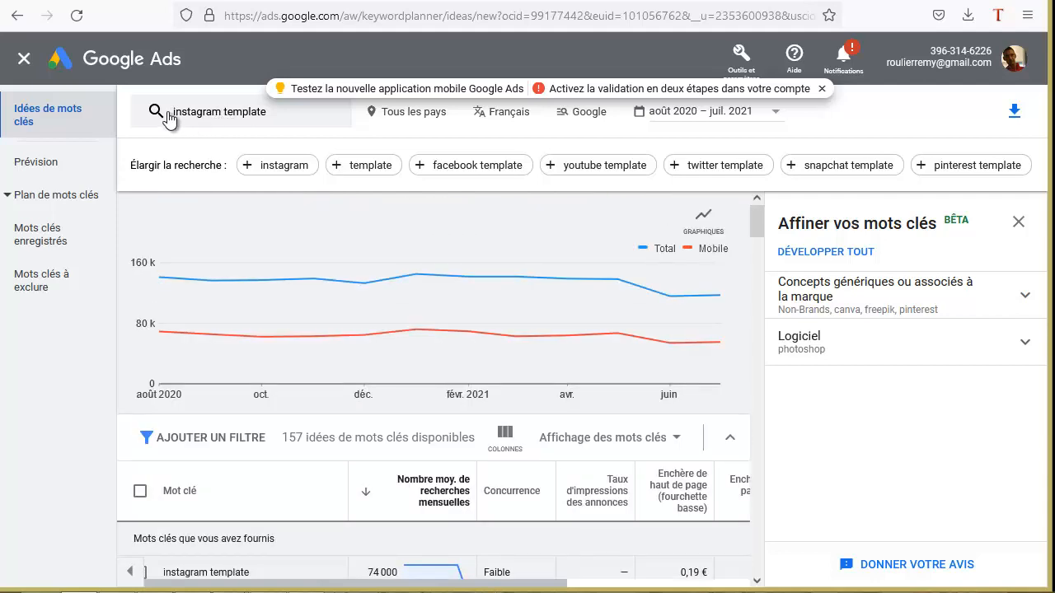
{"action": "scroll", "coordinate": [371, 476], "scroll_direction": "down", "scroll_amount": 3}
{"action": "scroll", "coordinate": [371, 473], "scroll_direction": "down", "scroll_amount": 3}
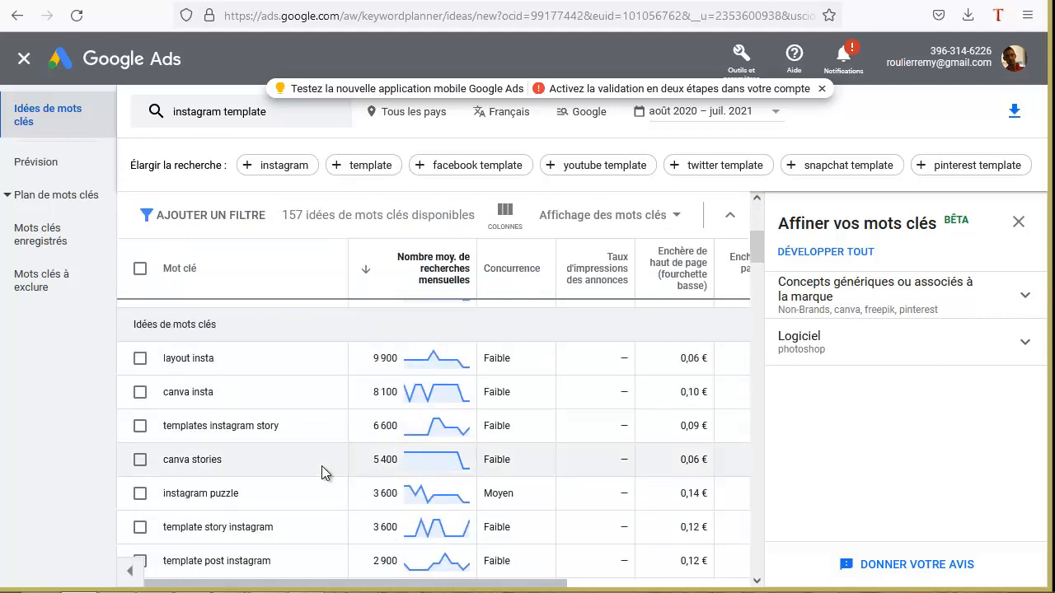
{"action": "scroll", "coordinate": [322, 466], "scroll_direction": "up", "scroll_amount": 6}
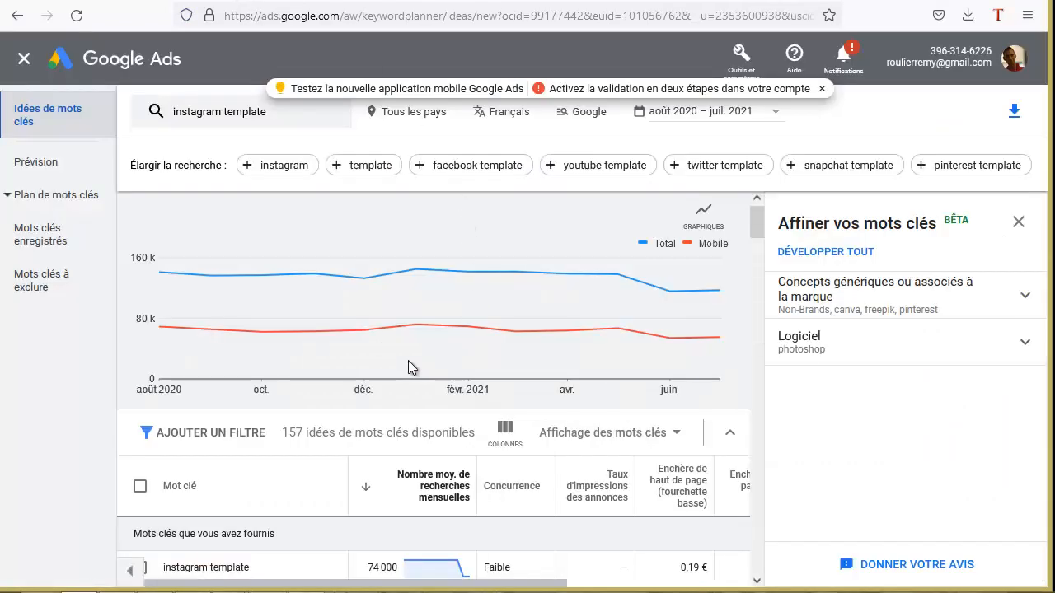
{"action": "scroll", "coordinate": [408, 360], "scroll_direction": "down", "scroll_amount": 2}
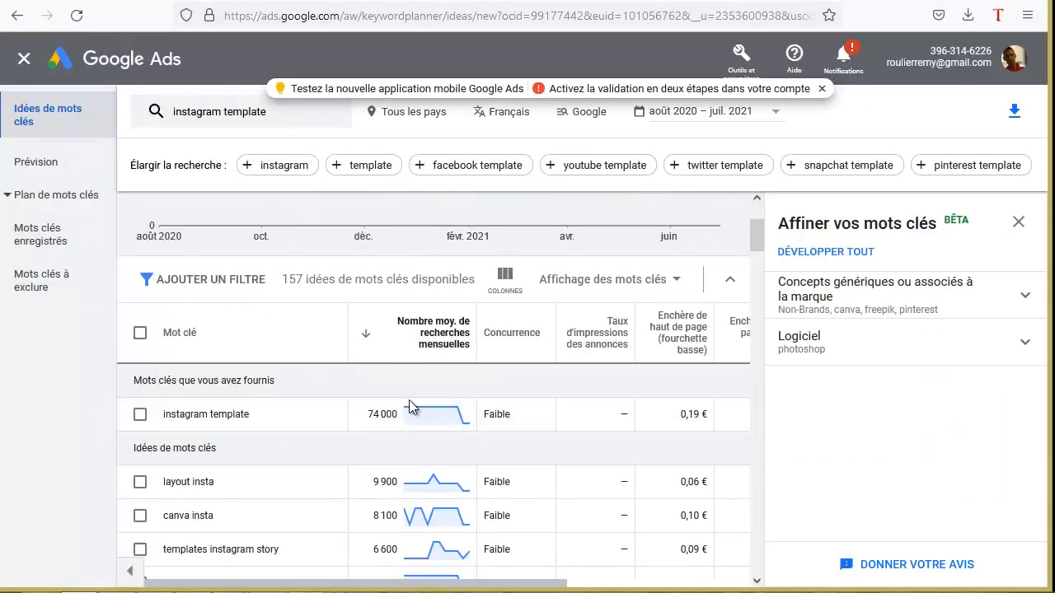
{"action": "scroll", "coordinate": [404, 421], "scroll_direction": "up", "scroll_amount": 1}
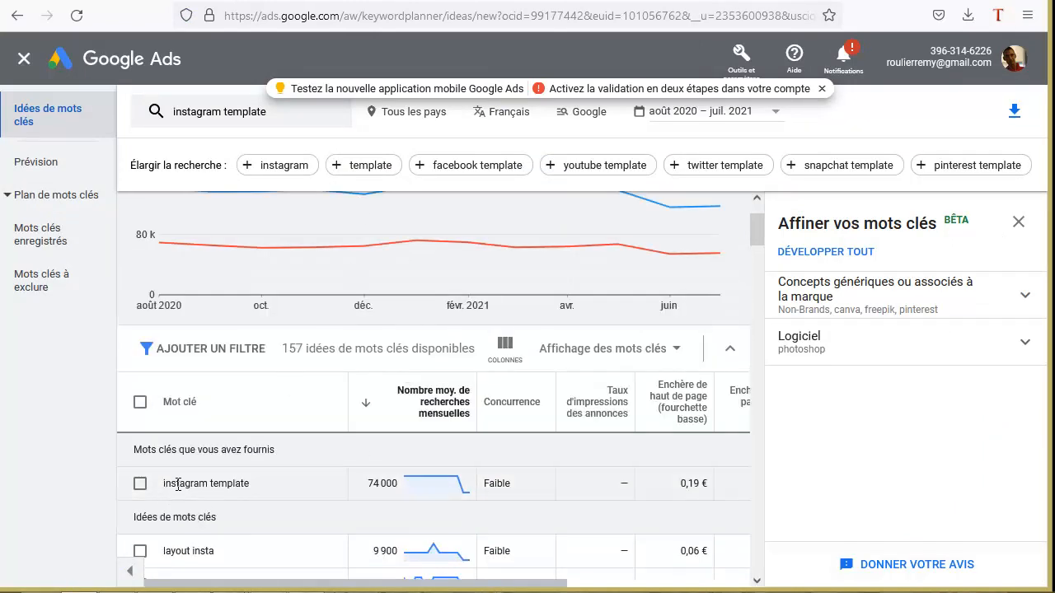
{"action": "scroll", "coordinate": [346, 485], "scroll_direction": "up", "scroll_amount": 2}
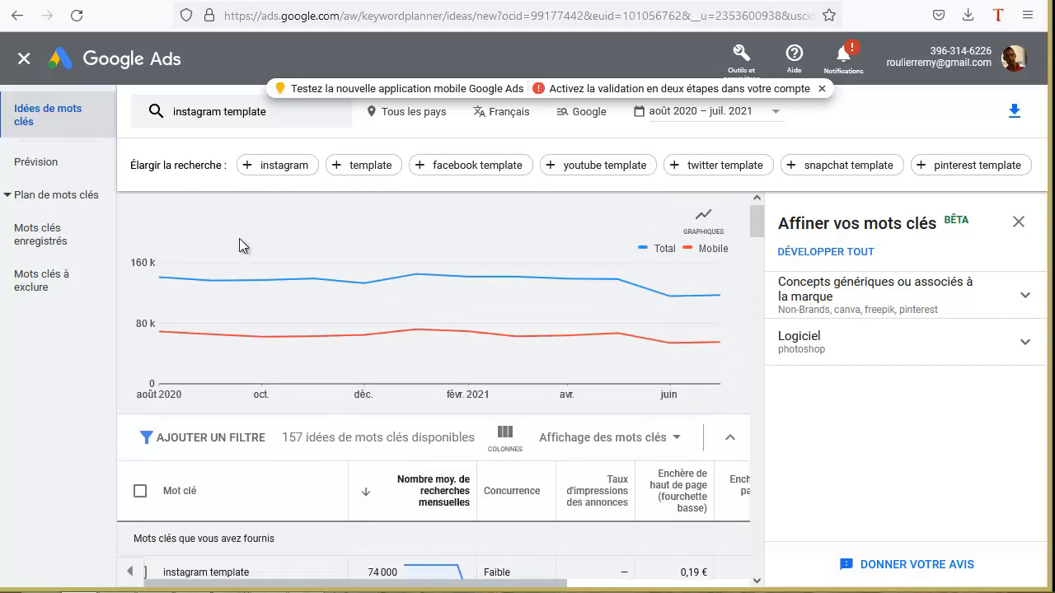
Step: Replace the searched keyword with "youtube template", get its keyword ideas and check their average monthly searches
{"action": "left_click", "coordinate": [228, 120]}
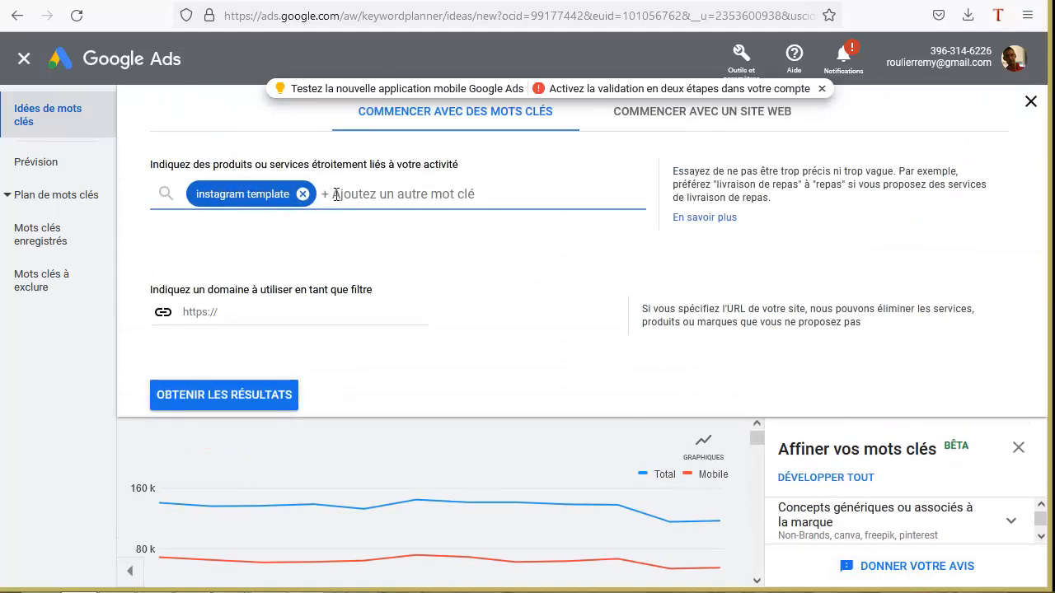
{"action": "left_click", "coordinate": [304, 194]}
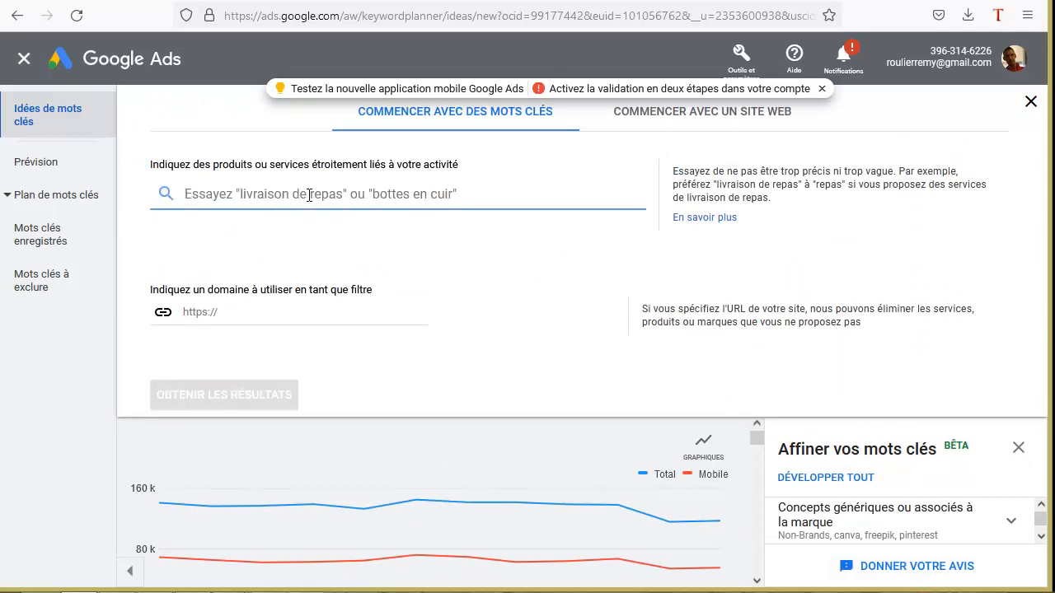
{"action": "type", "text": "youtube template"}
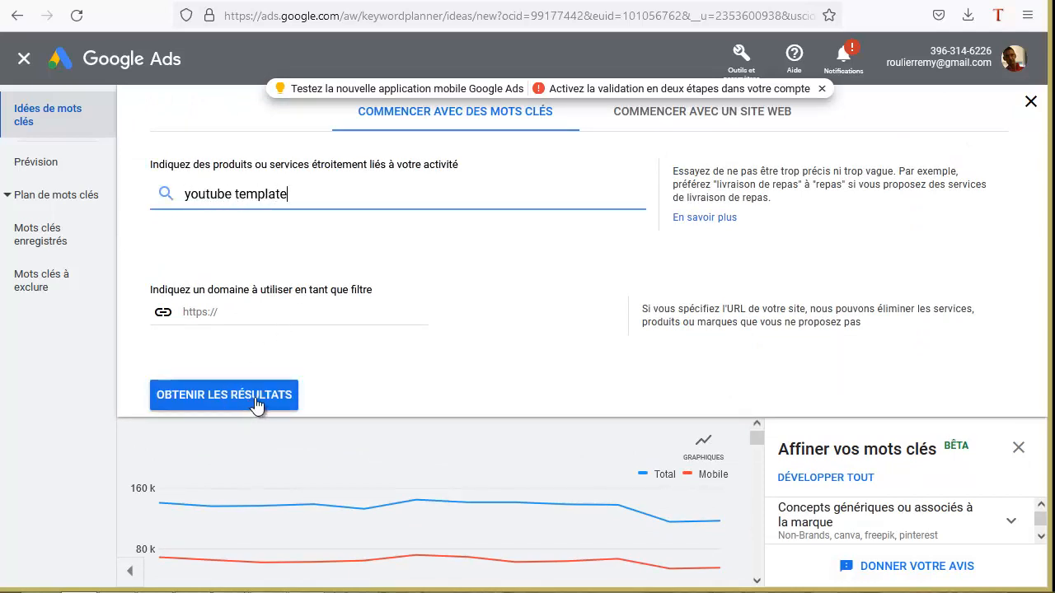
{"action": "left_click", "coordinate": [254, 399]}
{"action": "scroll", "coordinate": [403, 338], "scroll_direction": "down", "scroll_amount": 1}
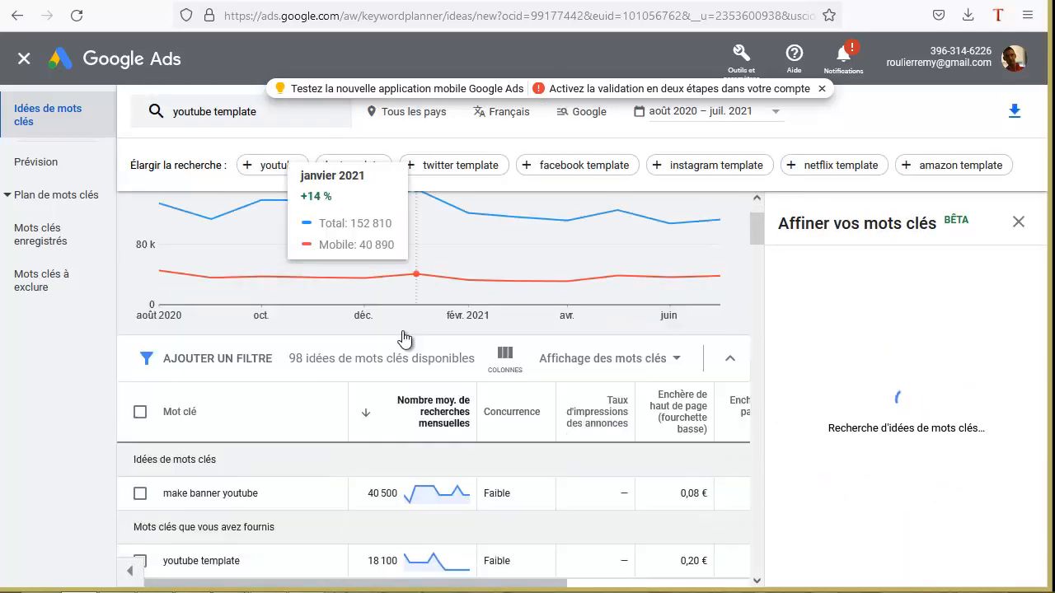
{"action": "scroll", "coordinate": [403, 338], "scroll_direction": "down", "scroll_amount": 1}
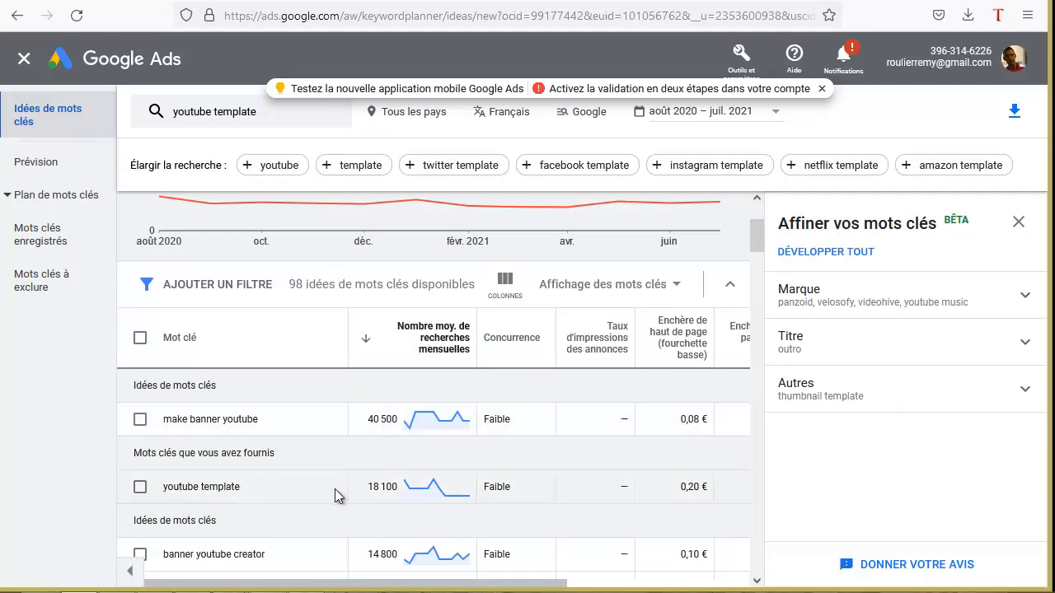
{"action": "scroll", "coordinate": [408, 488], "scroll_direction": "up", "scroll_amount": 2}
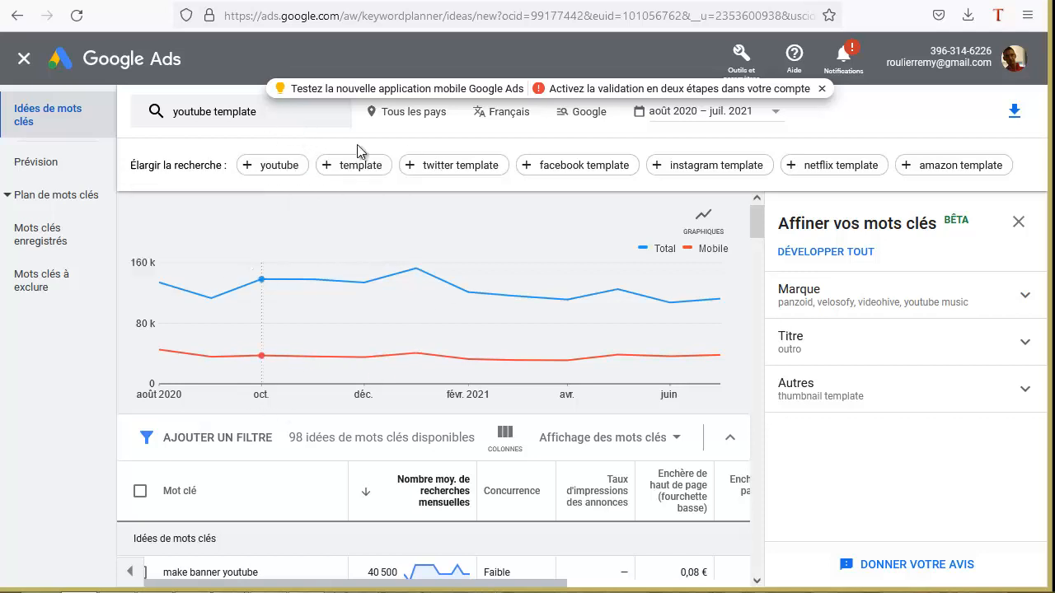
{"action": "scroll", "coordinate": [339, 466], "scroll_direction": "down", "scroll_amount": 1}
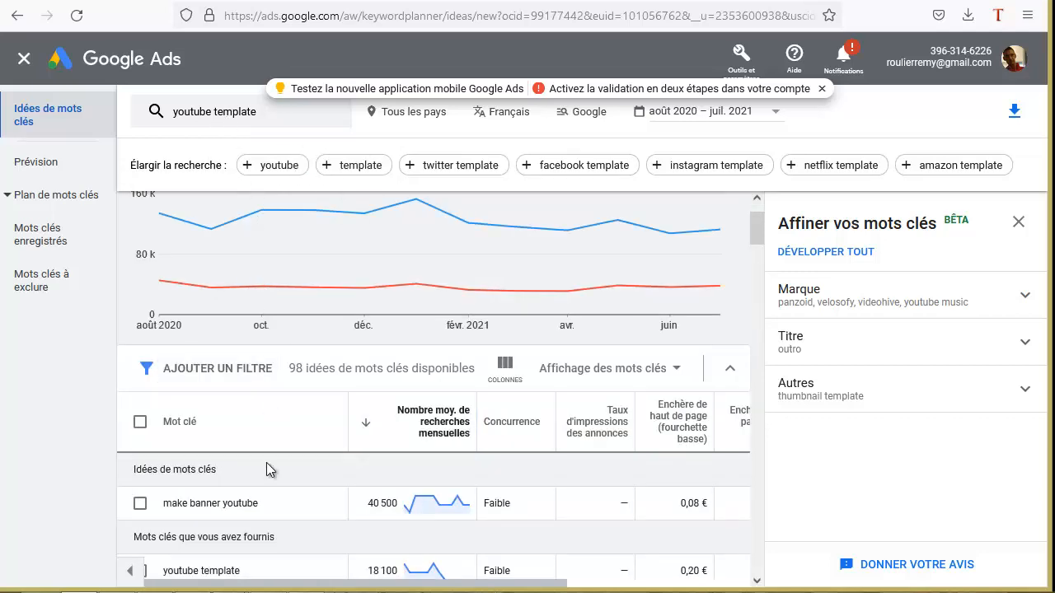
{"action": "scroll", "coordinate": [454, 314], "scroll_direction": "up", "scroll_amount": 1}
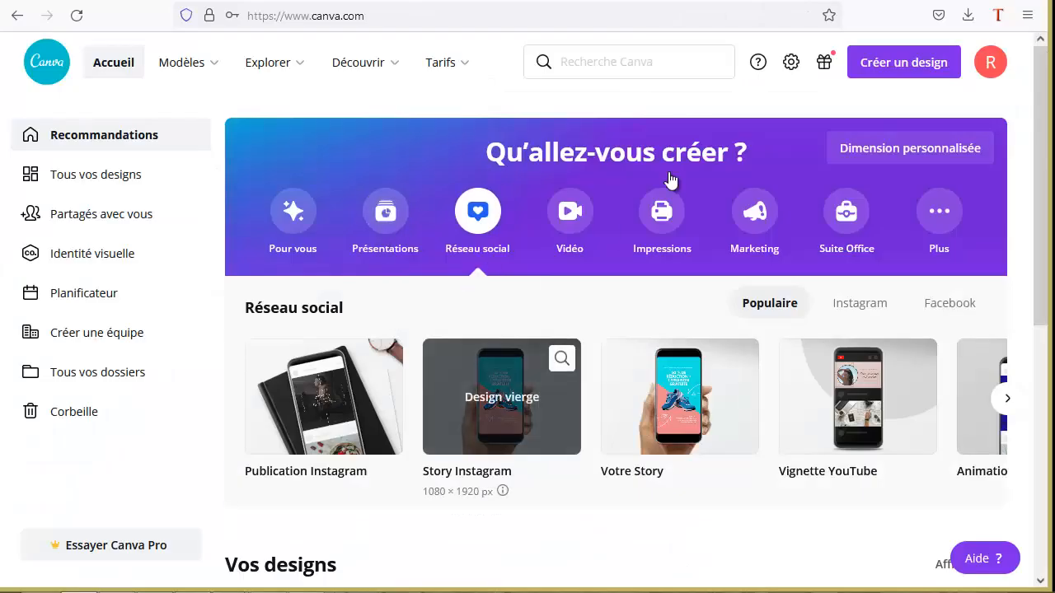
Step: In Canva, create a new Instagram post (Publication Instagram) design and apply the blue and red "100% ALL OUT SUPPORT" template
{"action": "left_click", "coordinate": [897, 71]}
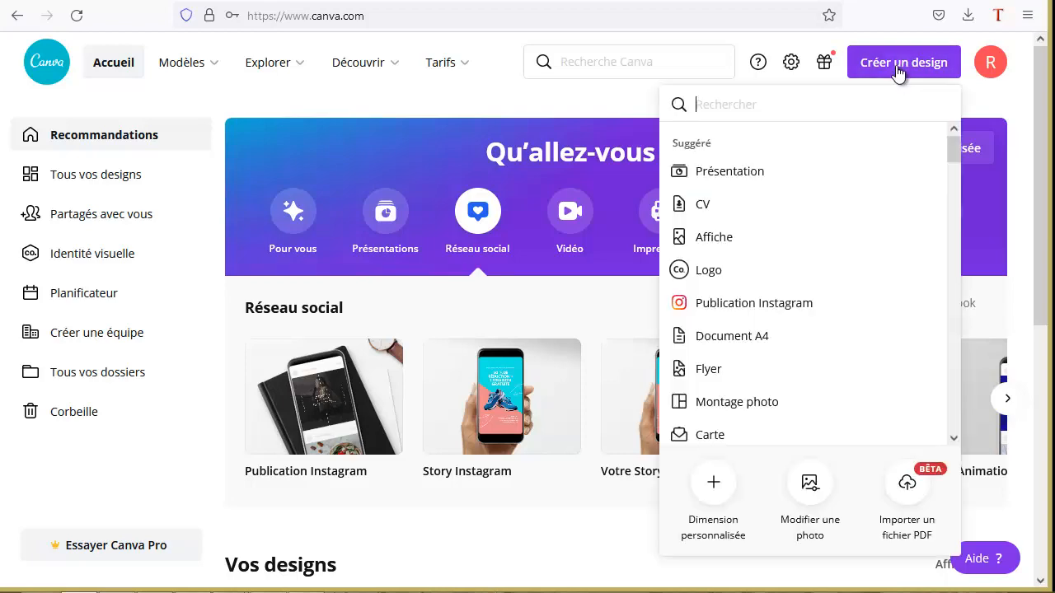
{"action": "left_click", "coordinate": [727, 305]}
{"action": "scroll", "coordinate": [212, 371], "scroll_direction": "down", "scroll_amount": 10}
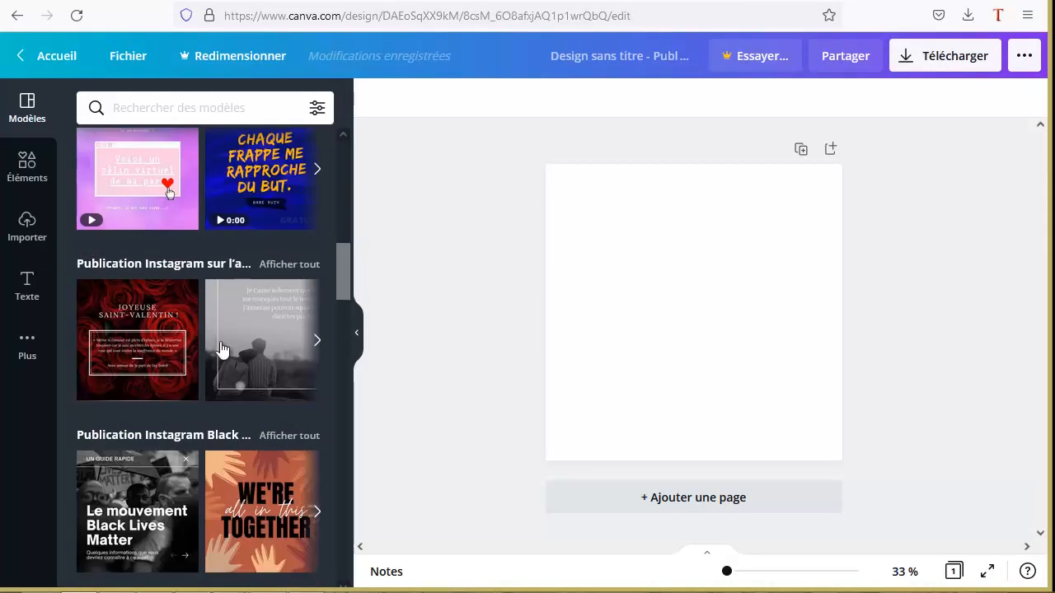
{"action": "scroll", "coordinate": [213, 371], "scroll_direction": "down", "scroll_amount": 12}
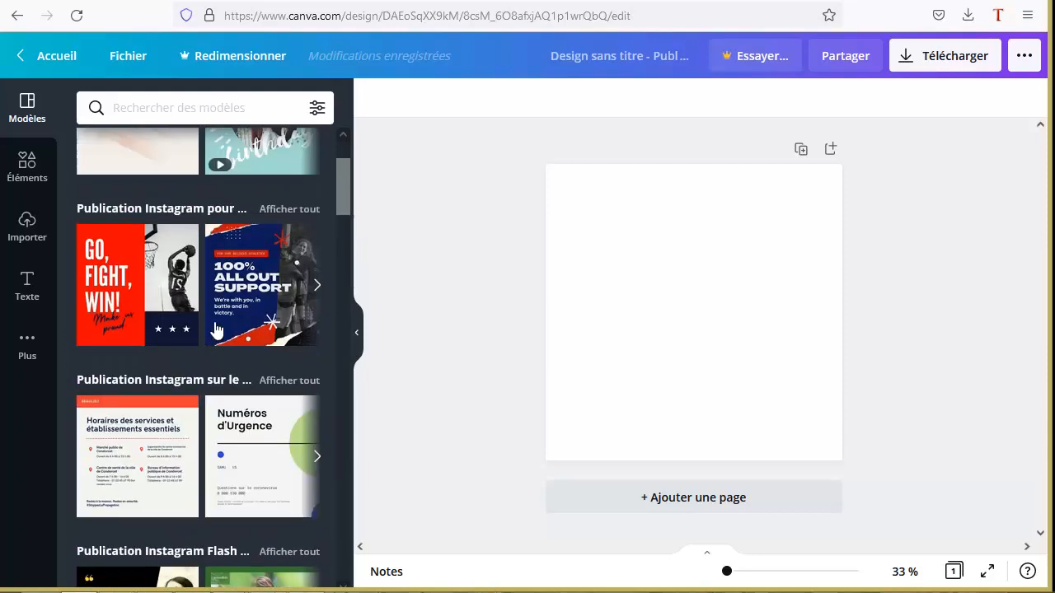
{"action": "scroll", "coordinate": [220, 140], "scroll_direction": "up", "scroll_amount": 1}
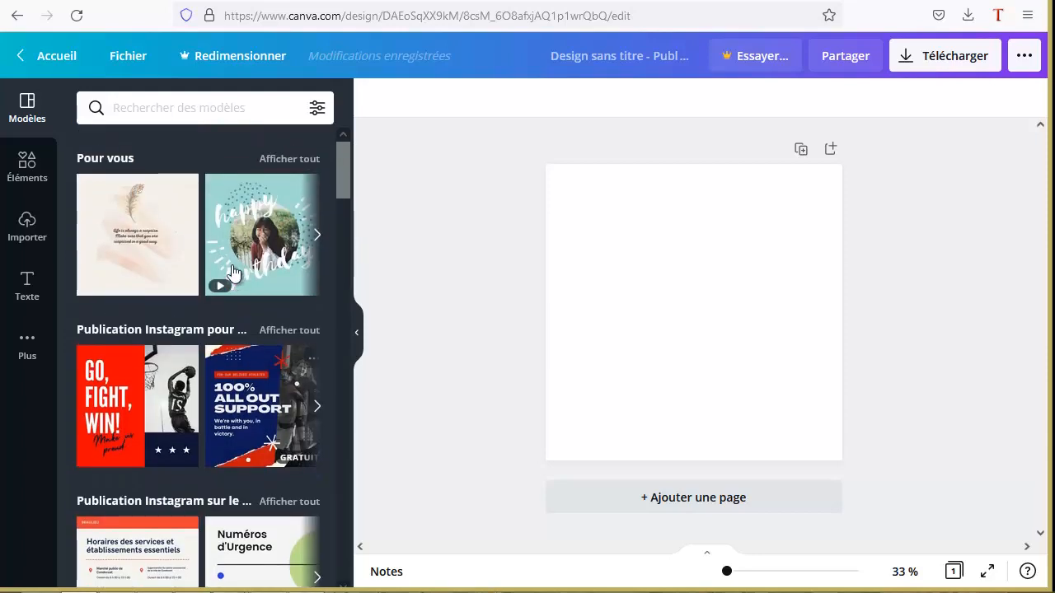
{"action": "left_click", "coordinate": [264, 410]}
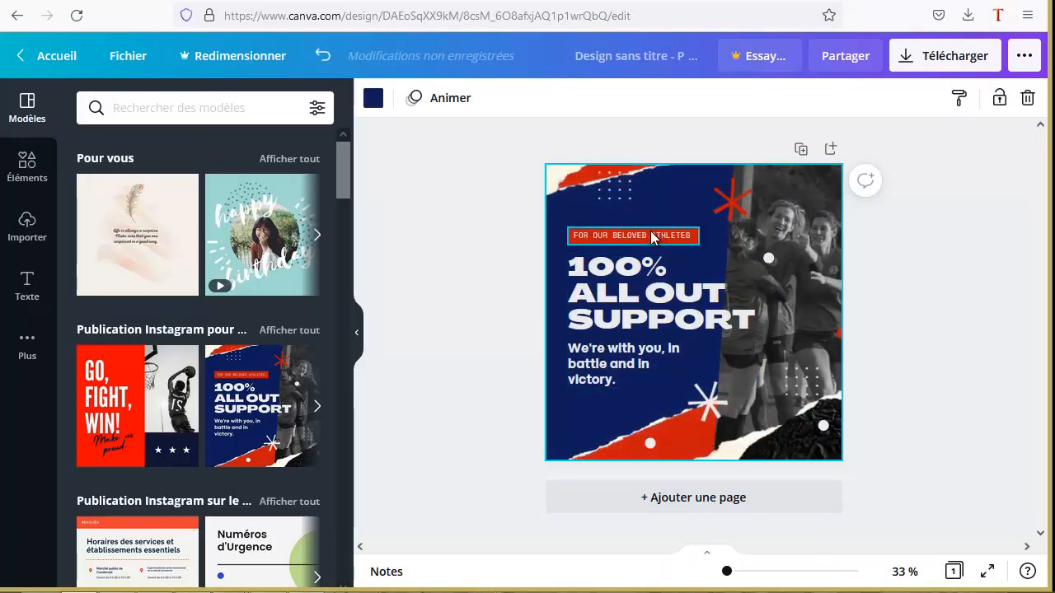
Step: Shift the red "FOR OUR BELOVED ATHLETES" label slightly down and replace "ALL OUT" in the headline with "GEZGZED"
{"action": "mouse_move", "coordinate": [655, 235]}
{"action": "left_mouse_down"}
{"action": "mouse_move", "coordinate": [655, 203]}
{"action": "mouse_move", "coordinate": [655, 240]}
{"action": "left_mouse_up"}
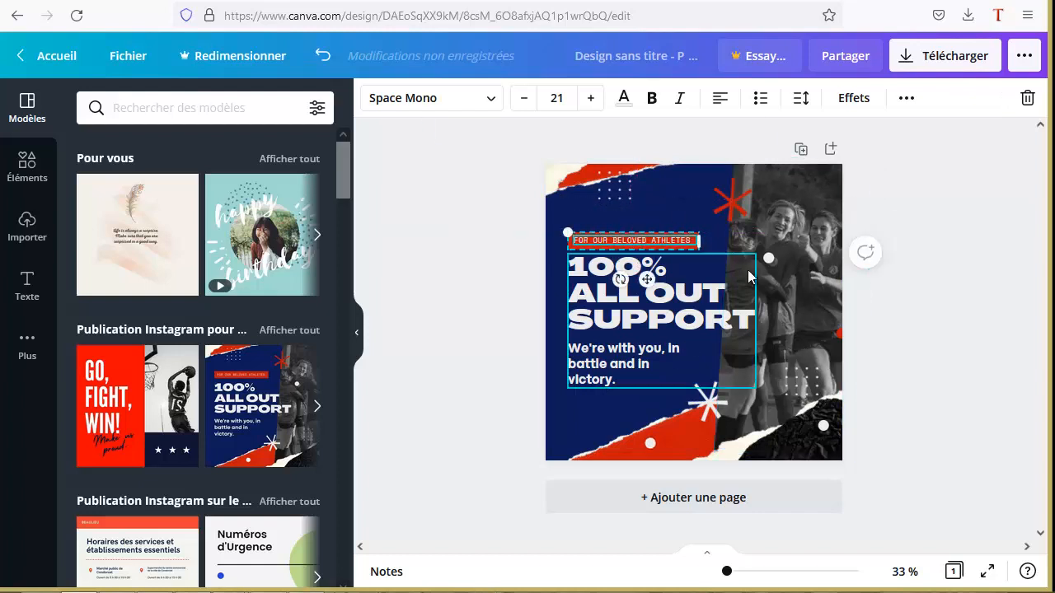
{"action": "left_click", "coordinate": [664, 323]}
{"action": "double_click", "coordinate": [664, 299]}
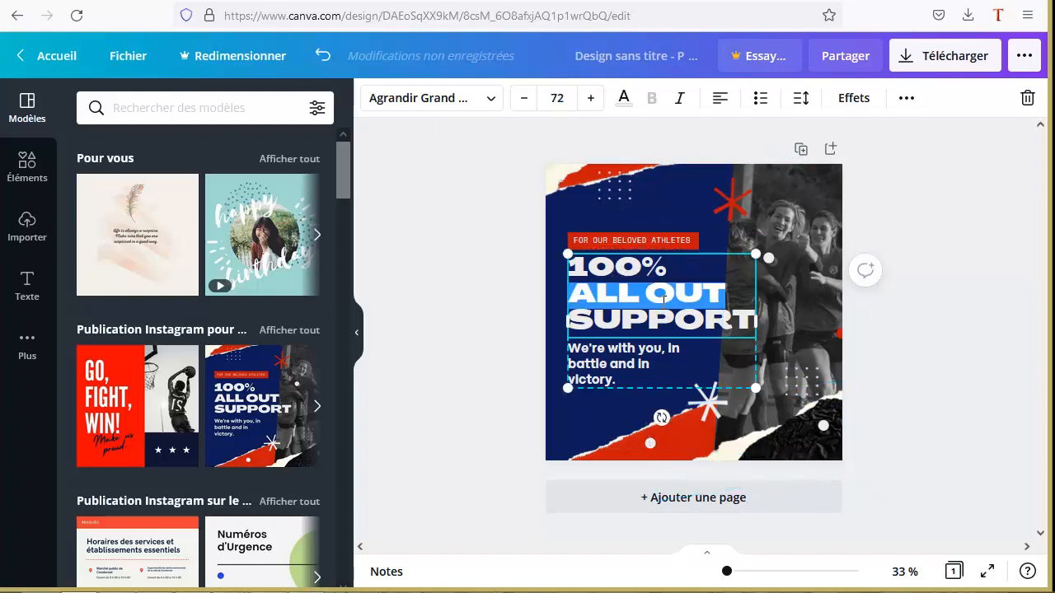
{"action": "type", "text": "GEZGZEDG"}
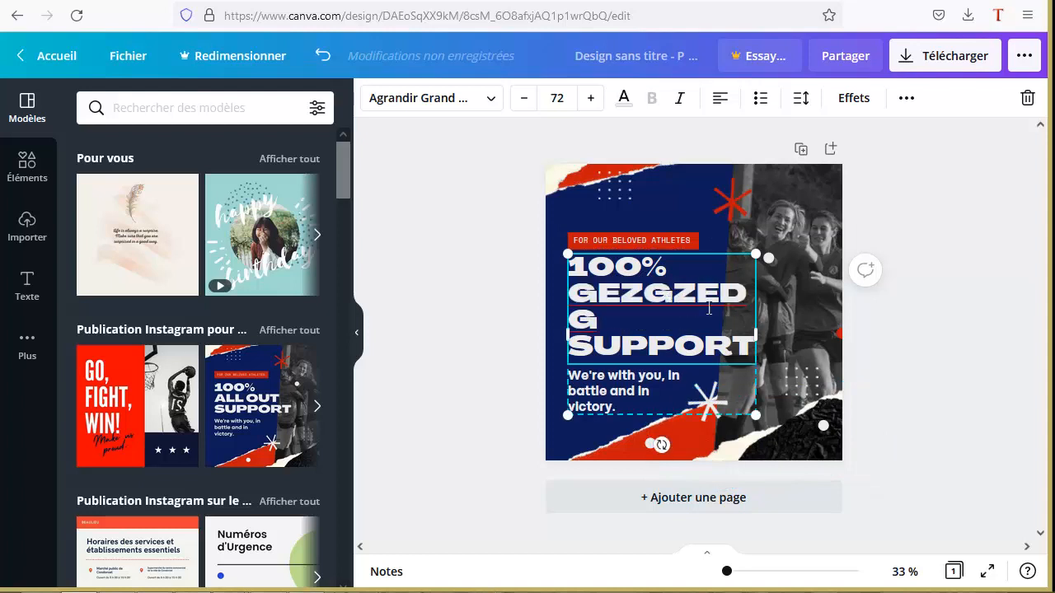
{"action": "key", "text": "BackSpace"}
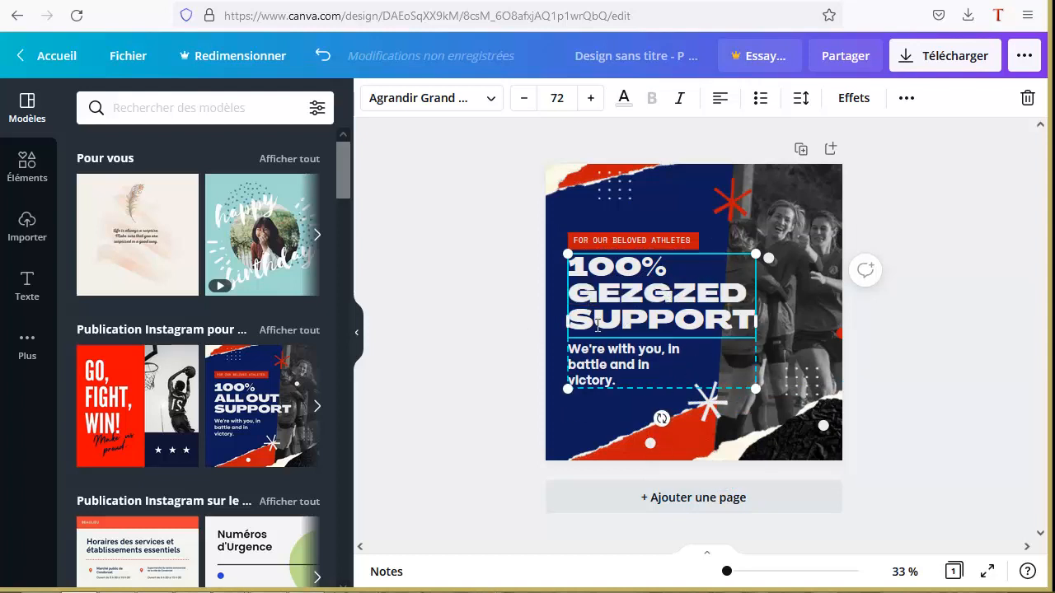
Step: Colour the headline letters from "EZGZED" through "SUPPO" pink using the default colours
{"action": "left_click_drag", "start_coordinate": [684, 319], "coordinate": [597, 293]}
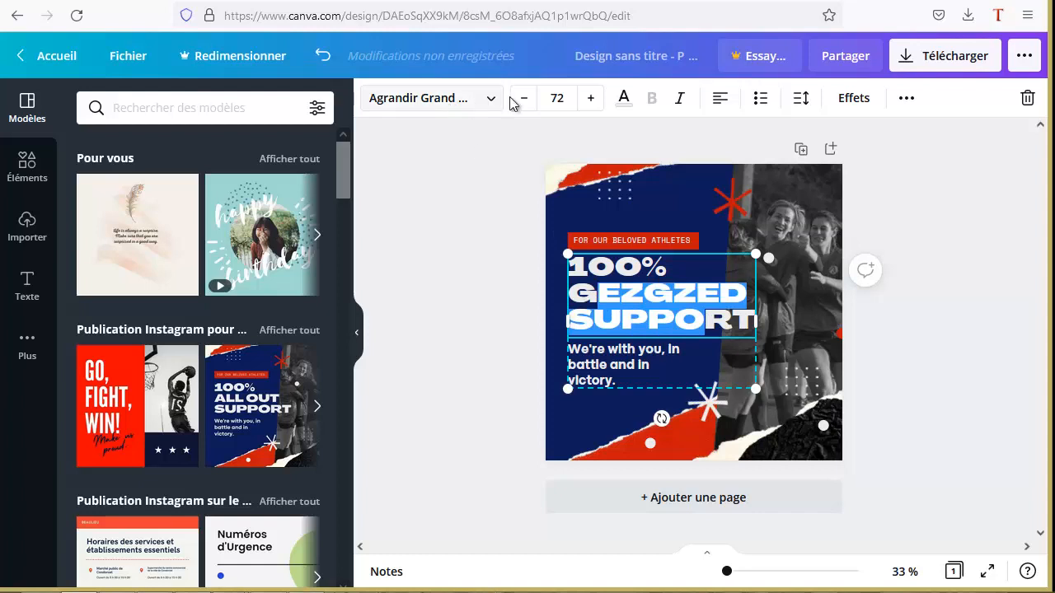
{"action": "left_click", "coordinate": [624, 98]}
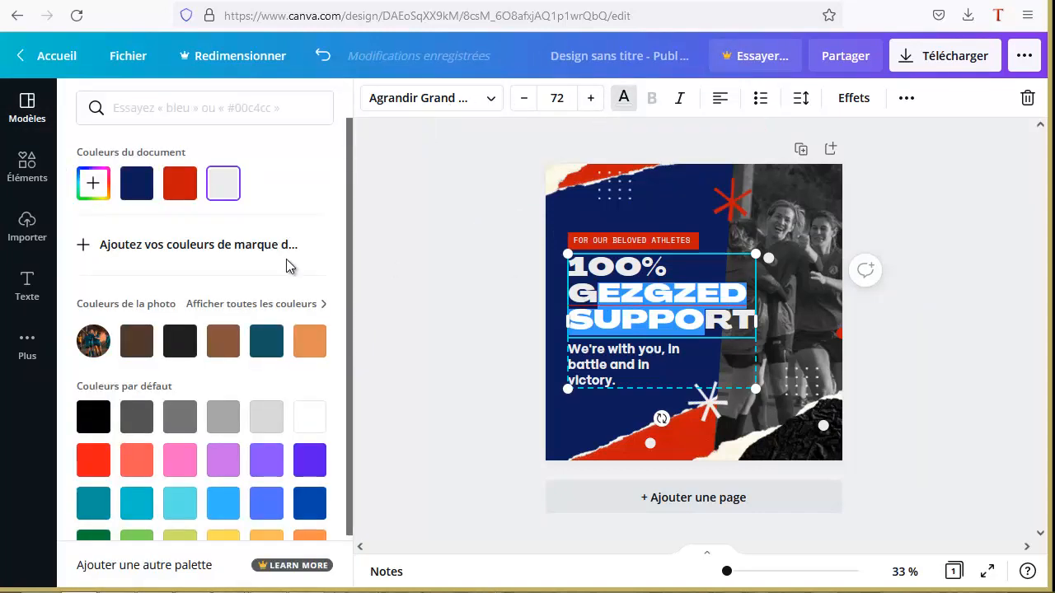
{"action": "left_click", "coordinate": [180, 462]}
{"action": "left_click", "coordinate": [673, 223]}
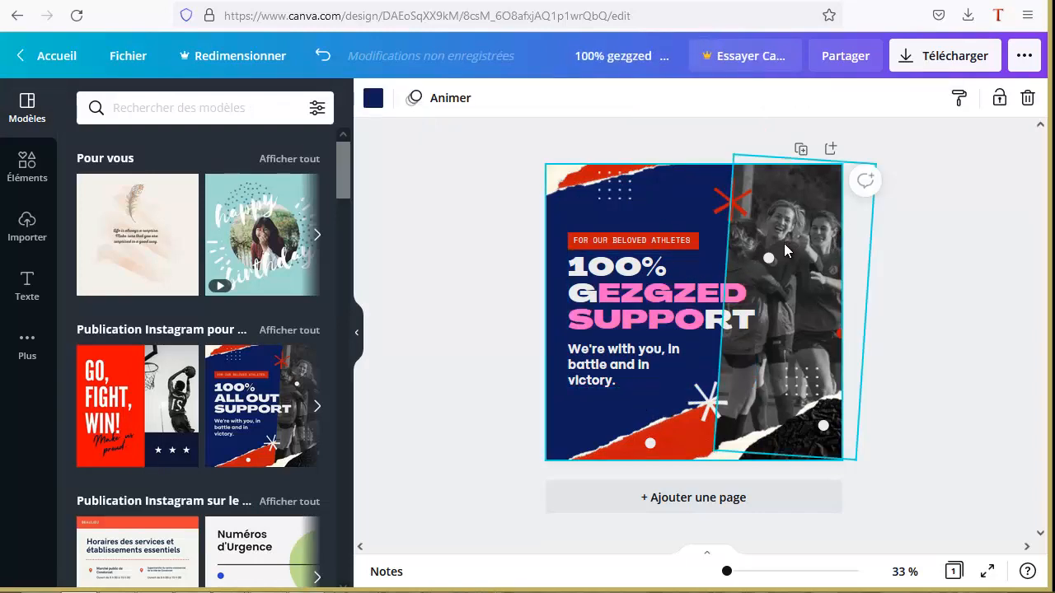
Step: Move the team photo slightly to the left within the post and deselect it
{"action": "left_click_drag", "start_coordinate": [772, 235], "coordinate": [780, 285]}
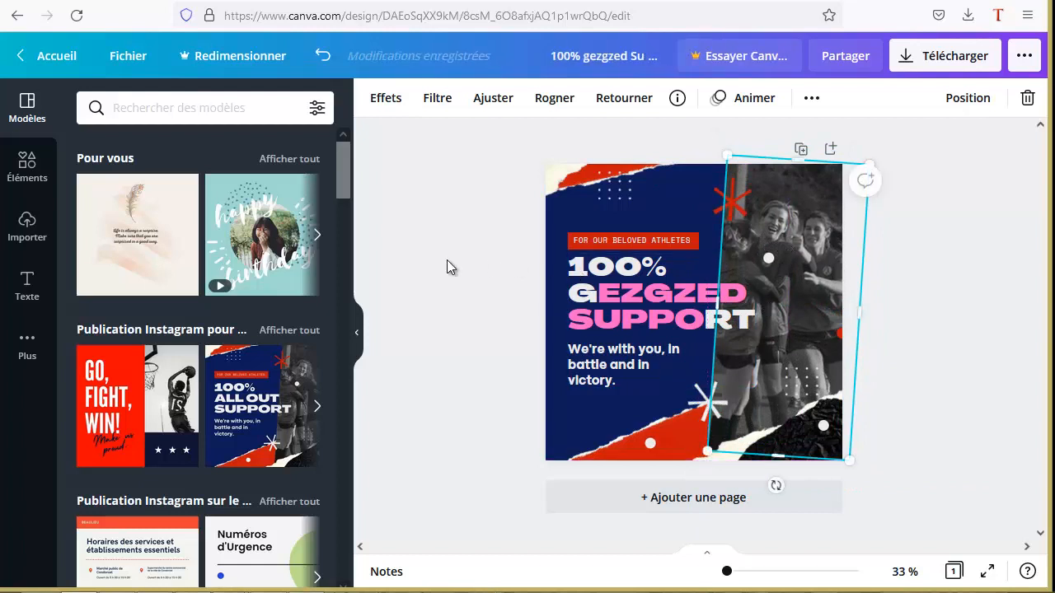
{"action": "left_click", "coordinate": [478, 259]}
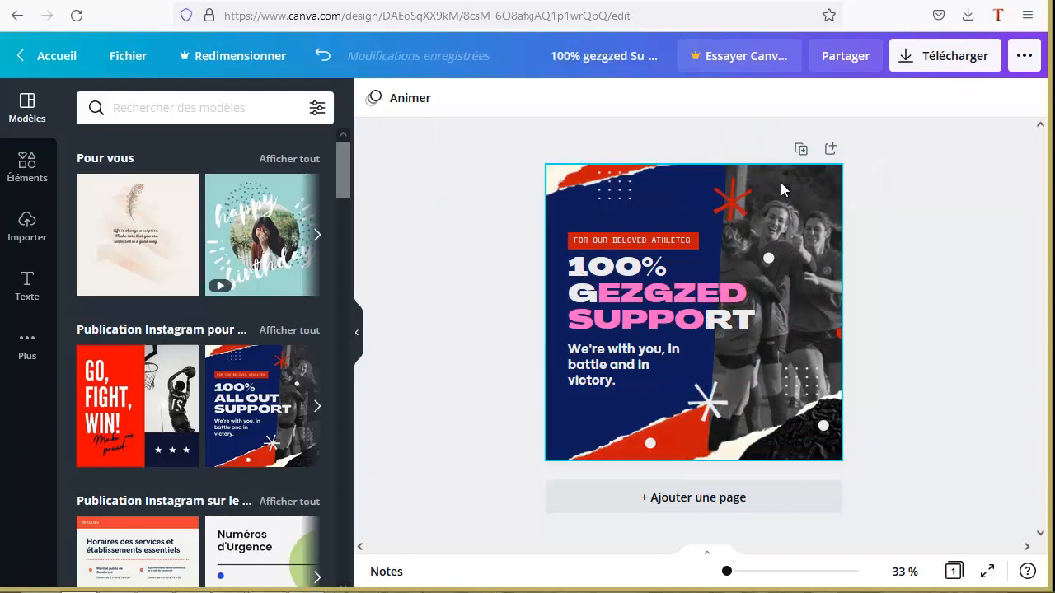
Step: Open the design's download settings and look through the available file types, keeping PNG
{"action": "left_click", "coordinate": [939, 58]}
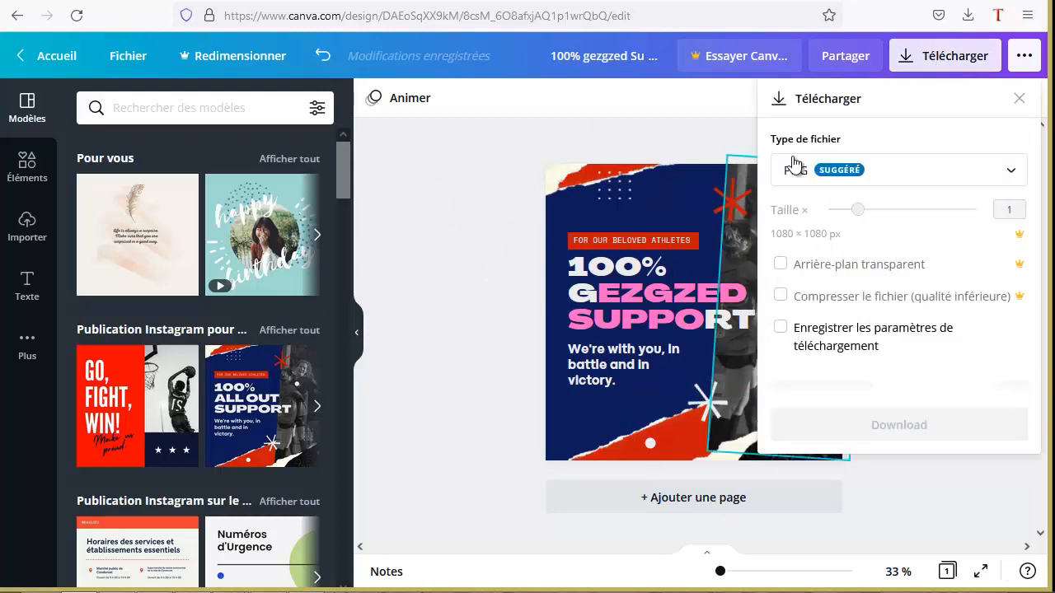
{"action": "left_click", "coordinate": [979, 178]}
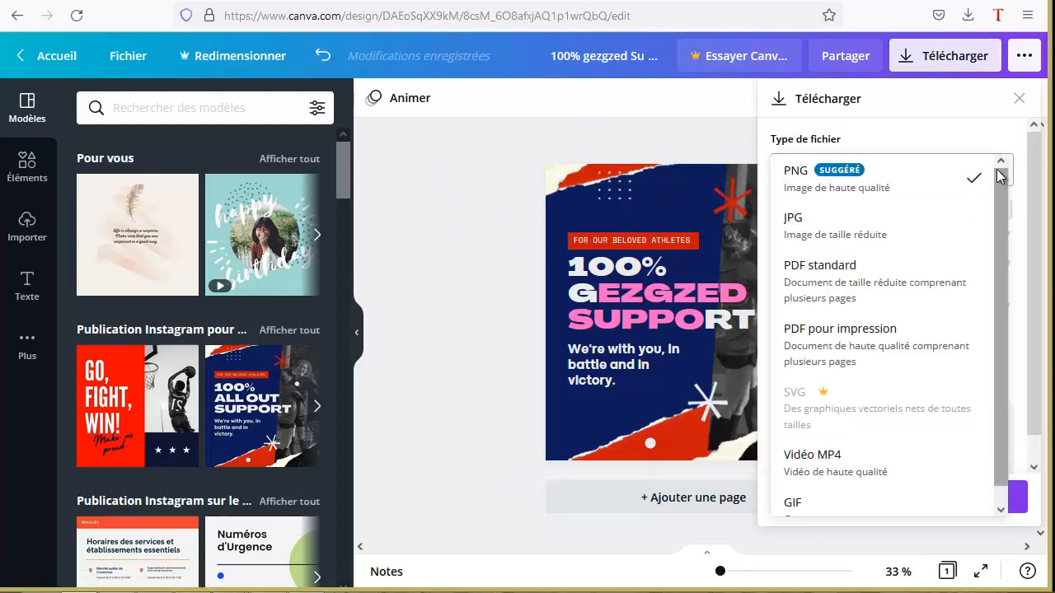
{"action": "left_click", "coordinate": [477, 221]}
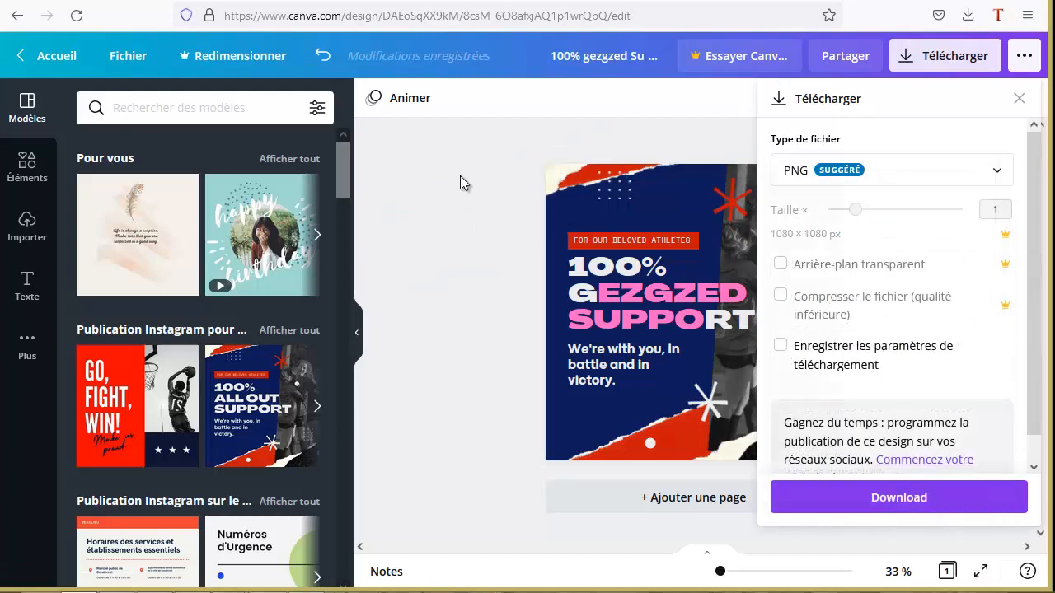
Step: Close the download settings, switch to the Etsy home page, and look over its popular gifts and product categories
{"action": "left_click", "coordinate": [460, 177]}
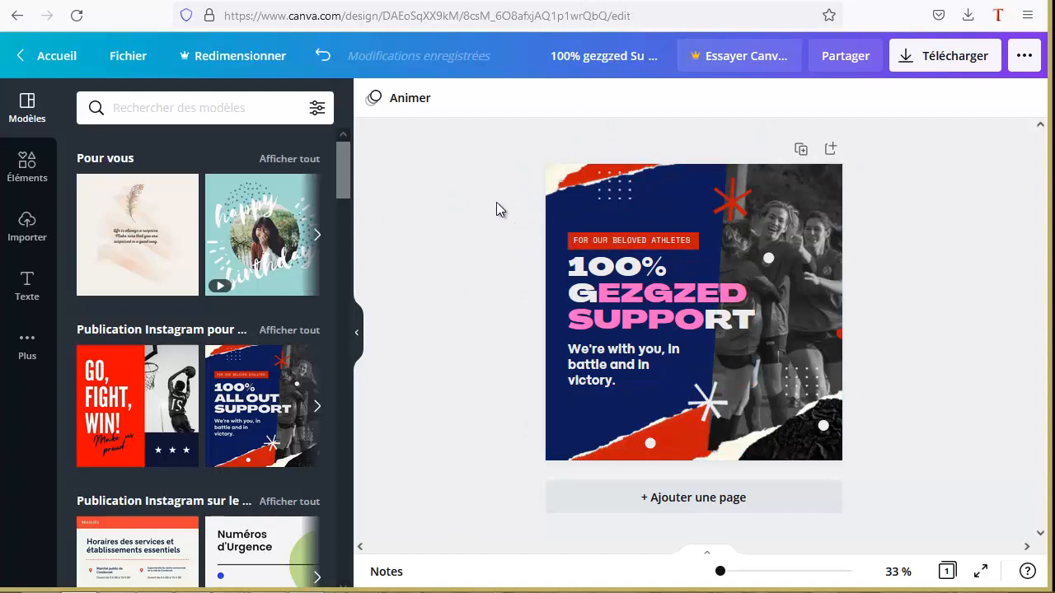
{"action": "key", "text": "ctrl+Tab"}
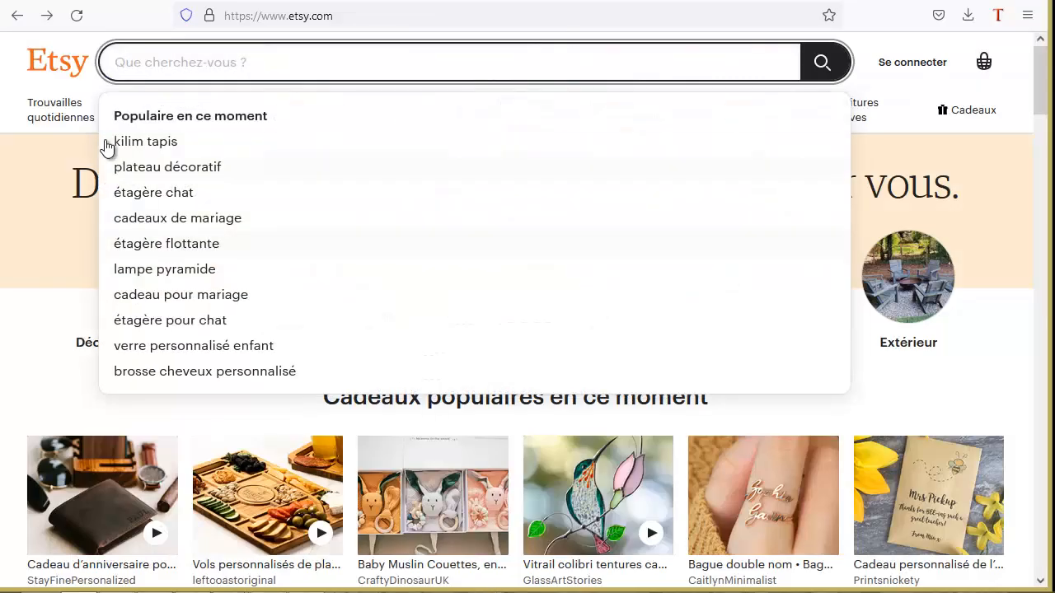
{"action": "scroll", "coordinate": [837, 404], "scroll_direction": "down", "scroll_amount": 3}
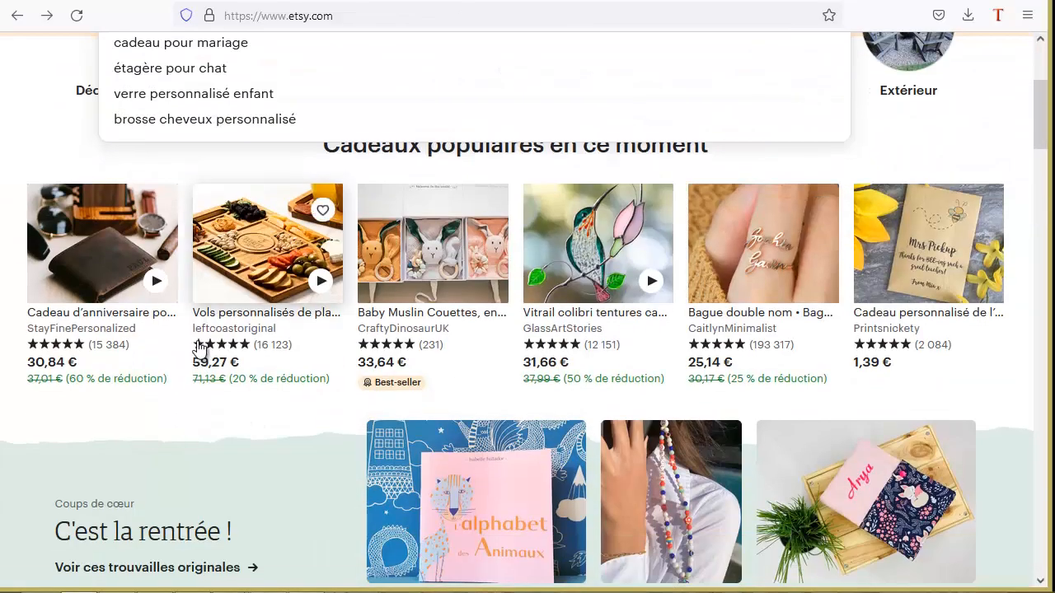
{"action": "scroll", "coordinate": [495, 248], "scroll_direction": "up", "scroll_amount": 3}
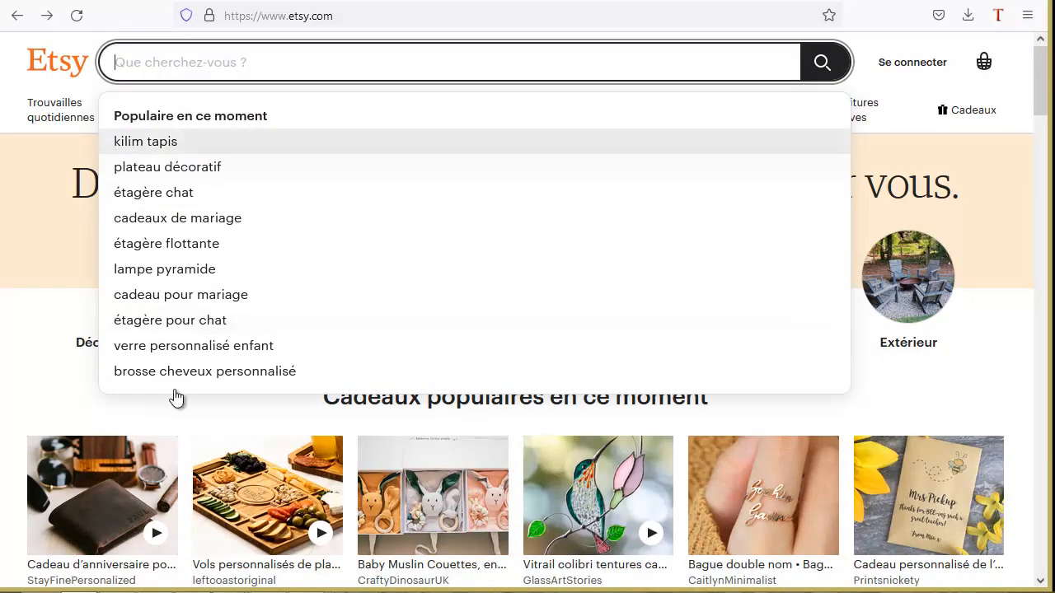
{"action": "scroll", "coordinate": [207, 385], "scroll_direction": "down", "scroll_amount": 3}
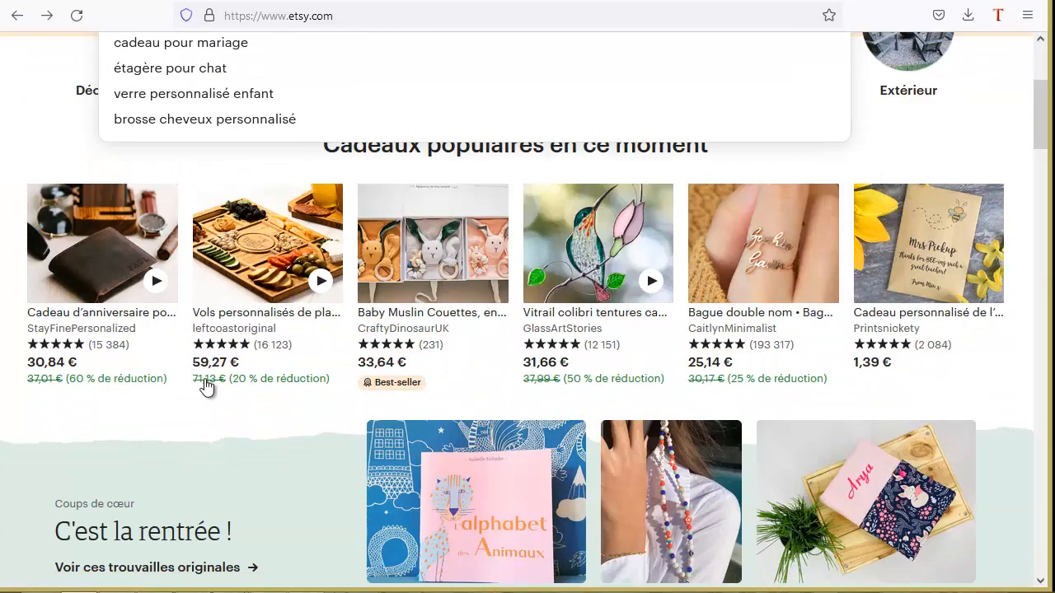
{"action": "scroll", "coordinate": [207, 386], "scroll_direction": "up", "scroll_amount": 3}
{"action": "left_click", "coordinate": [17, 104]}
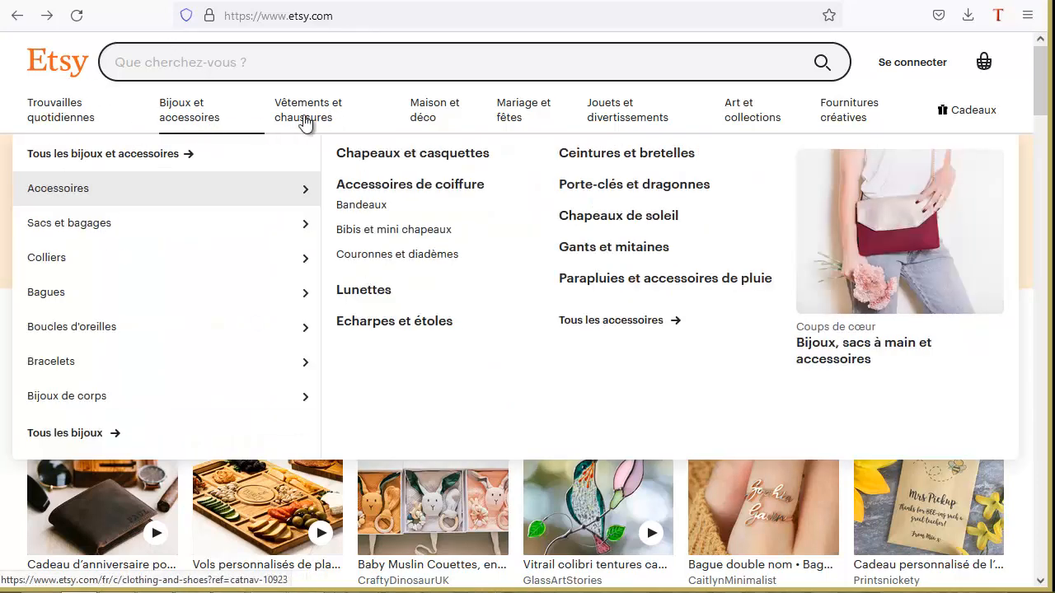
{"action": "mouse_move", "coordinate": [324, 120]}
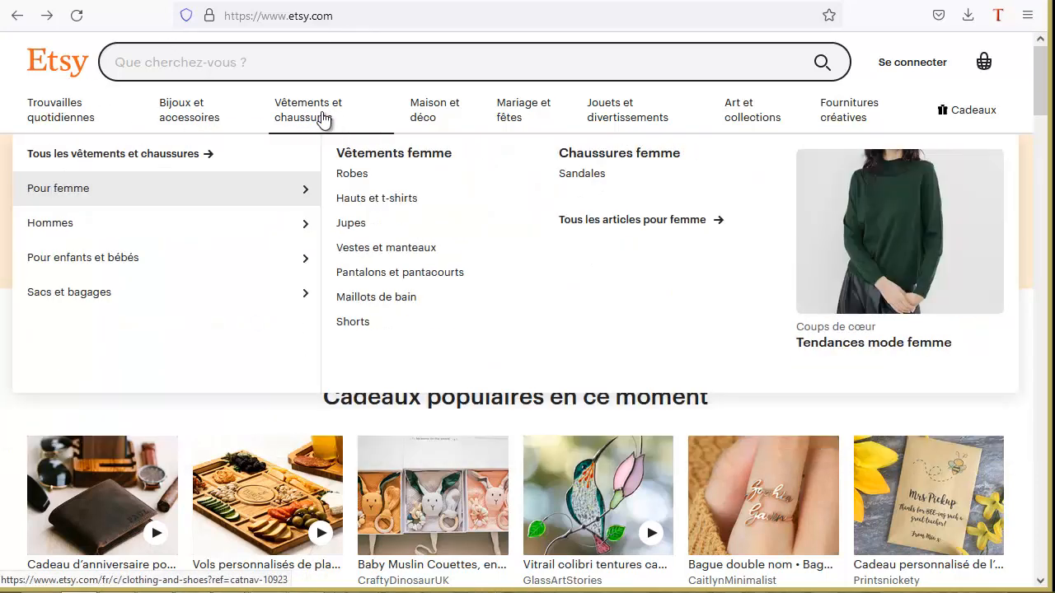
Step: Search Etsy for the suggested term "instagram template"
{"action": "left_click", "coordinate": [180, 65]}
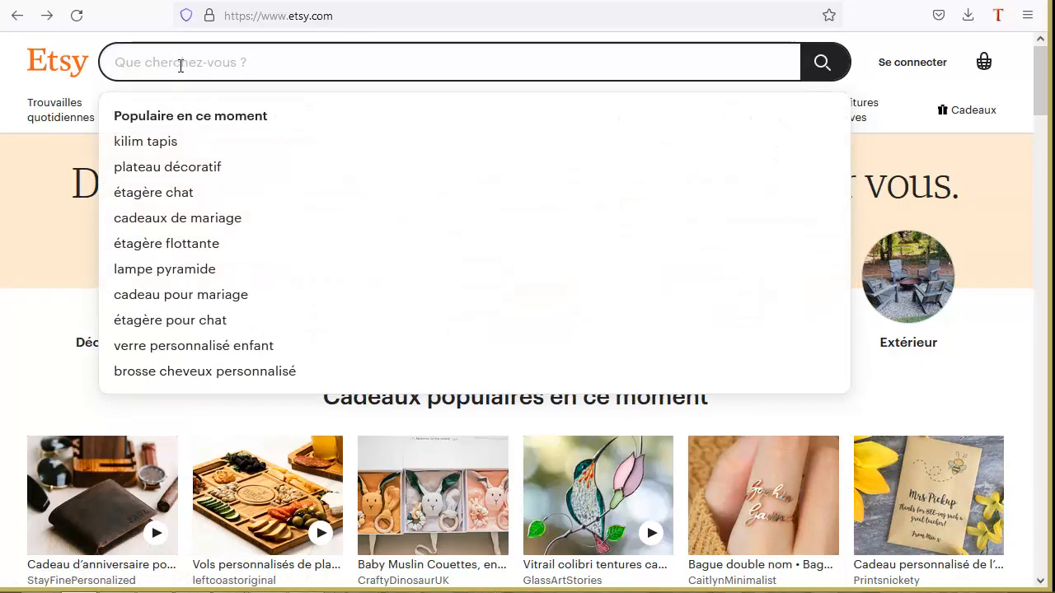
{"action": "type", "text": "instagr"}
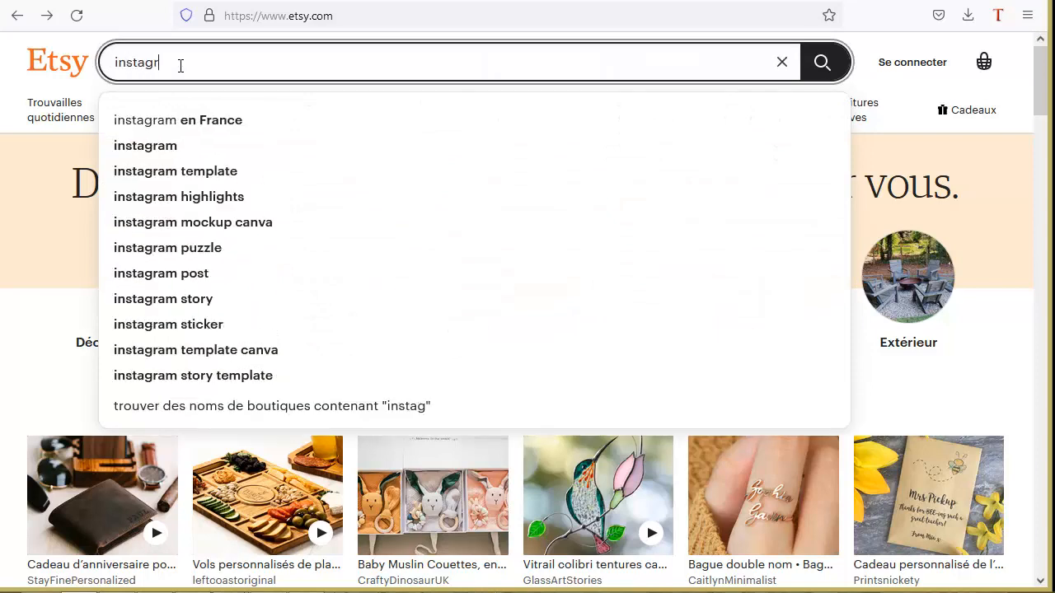
{"action": "type", "text": "am tem"}
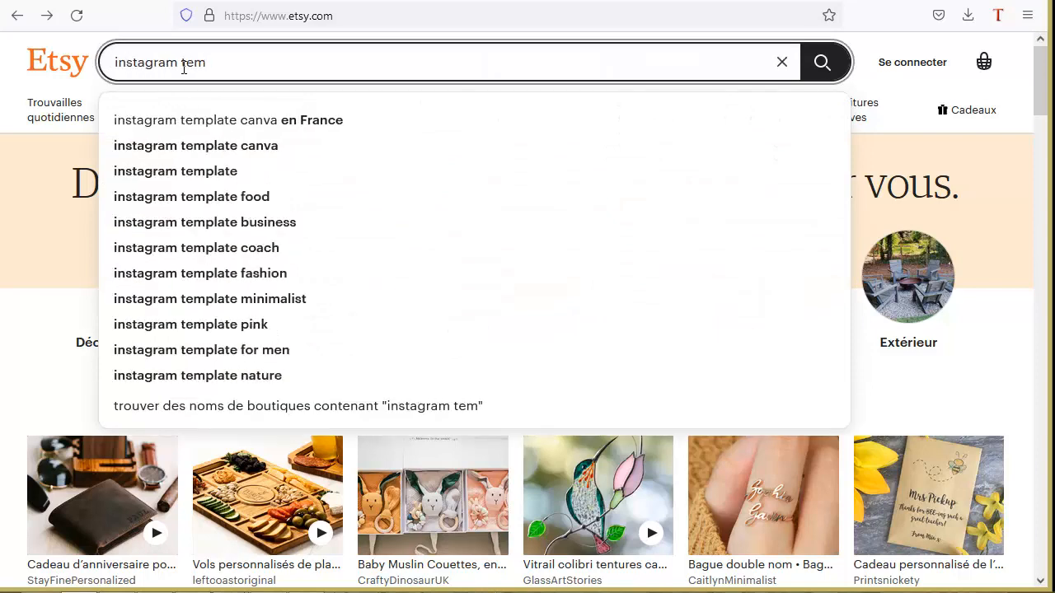
{"action": "left_click", "coordinate": [184, 172]}
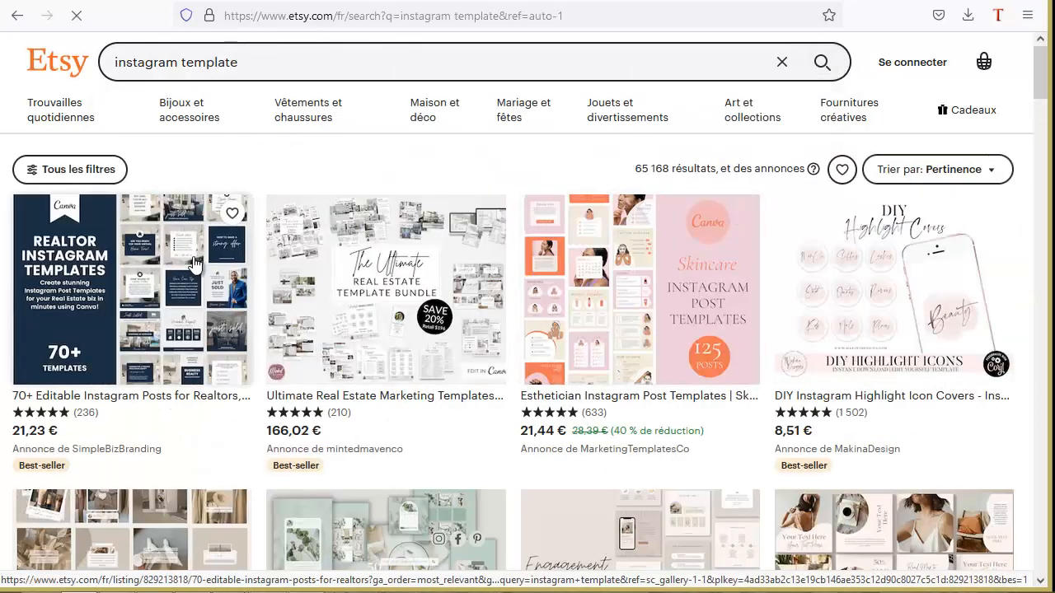
Step: Examine the prices, ratings and review counts of the Instagram template listings in the search results
{"action": "scroll", "coordinate": [784, 249], "scroll_direction": "down", "scroll_amount": 2}
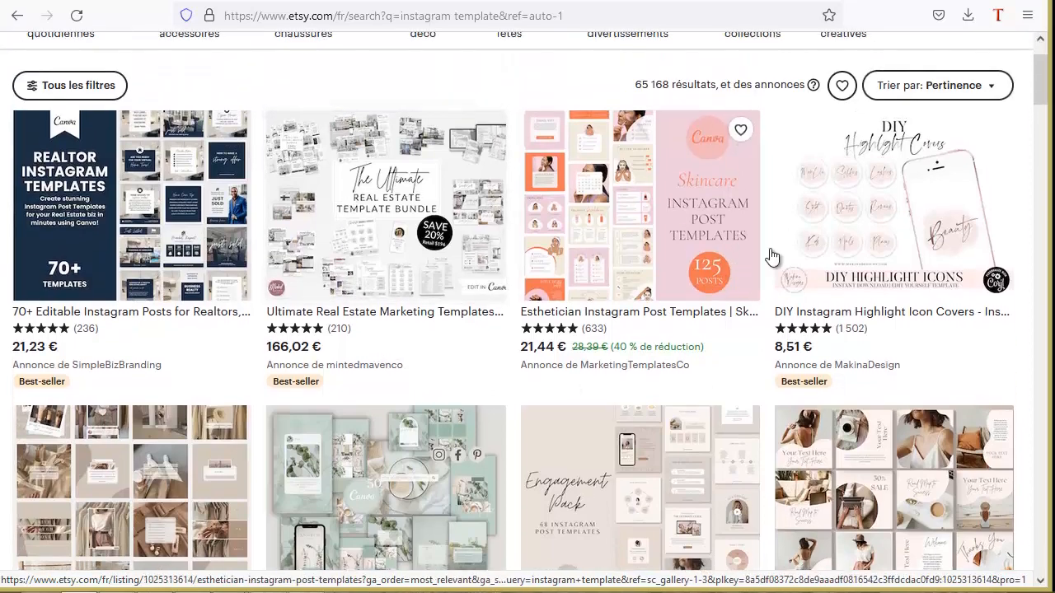
{"action": "scroll", "coordinate": [783, 247], "scroll_direction": "down", "scroll_amount": 7}
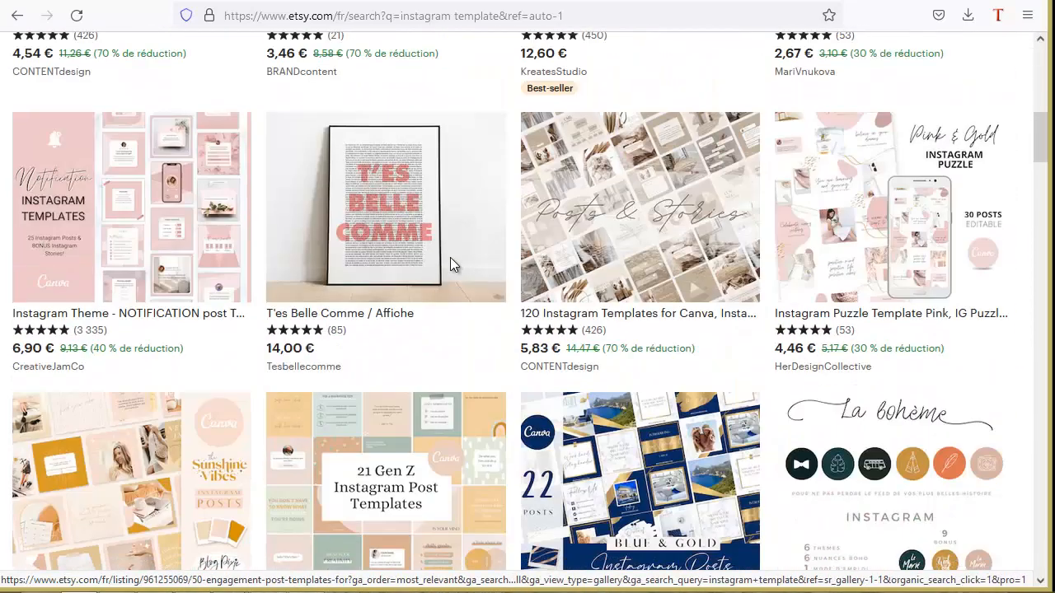
{"action": "scroll", "coordinate": [450, 264], "scroll_direction": "down", "scroll_amount": 3}
{"action": "scroll", "coordinate": [577, 321], "scroll_direction": "up", "scroll_amount": 4}
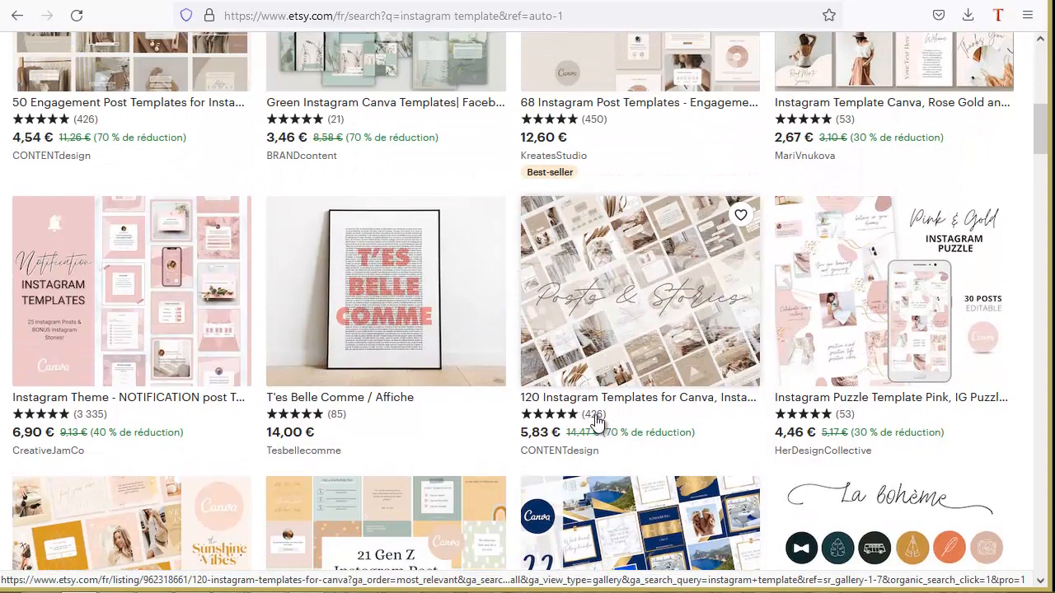
{"action": "scroll", "coordinate": [624, 422], "scroll_direction": "up", "scroll_amount": 1}
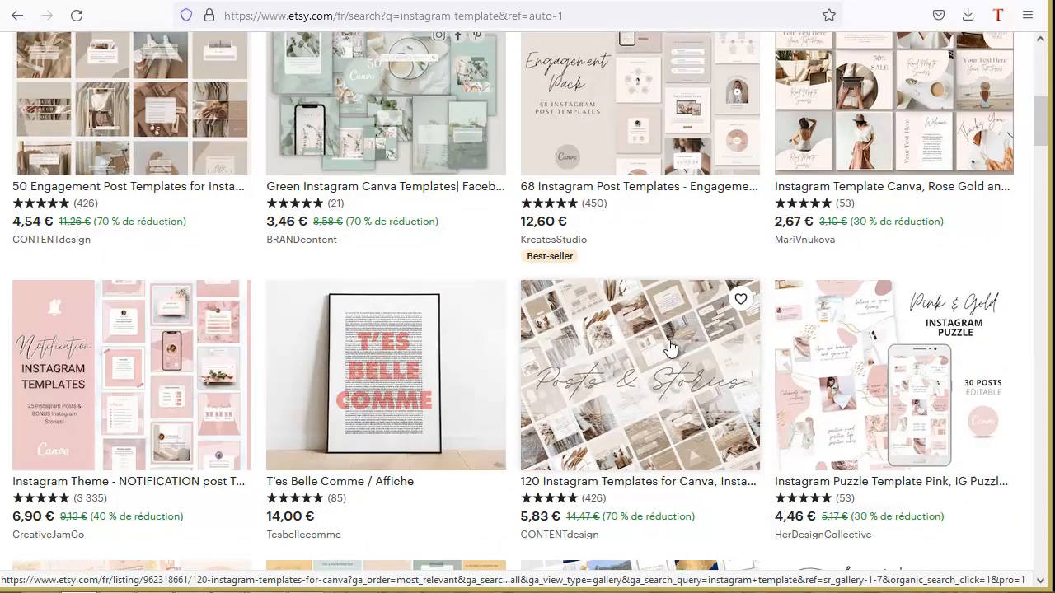
{"action": "scroll", "coordinate": [664, 388], "scroll_direction": "up", "scroll_amount": 1}
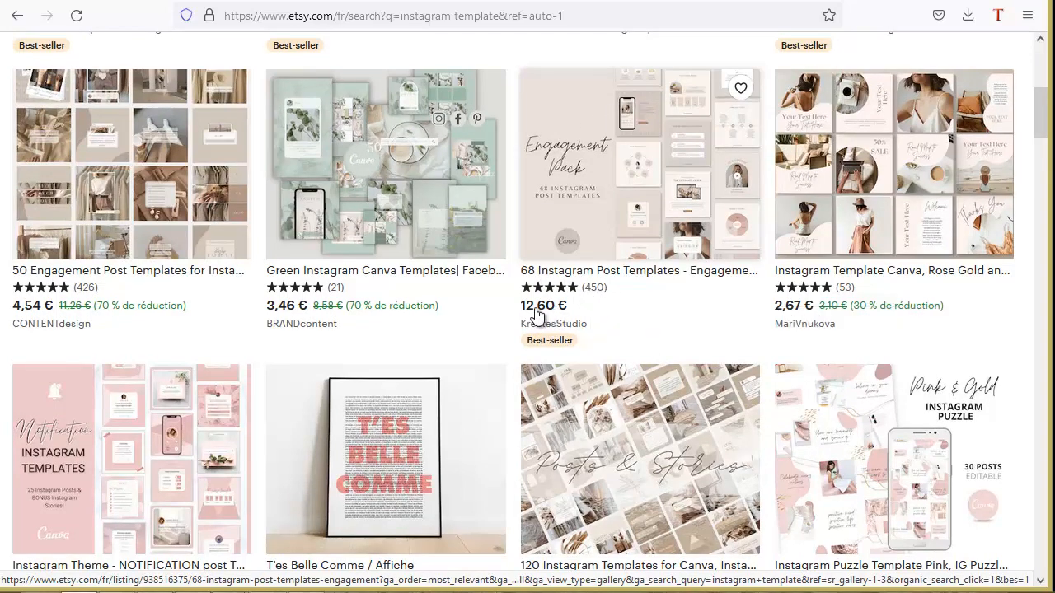
{"action": "scroll", "coordinate": [651, 428], "scroll_direction": "up", "scroll_amount": 3}
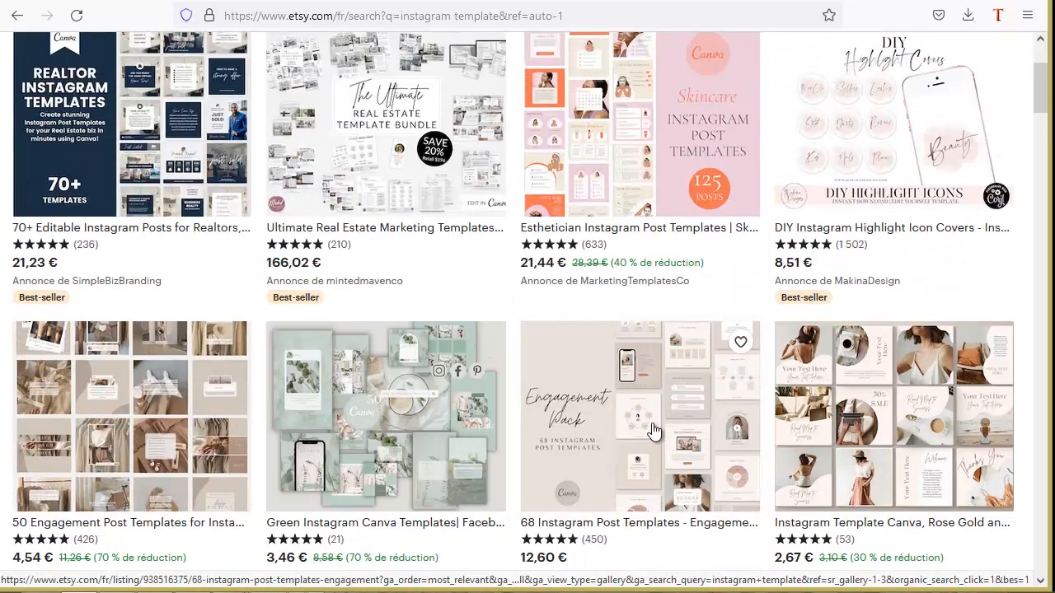
{"action": "scroll", "coordinate": [654, 430], "scroll_direction": "up", "scroll_amount": 2}
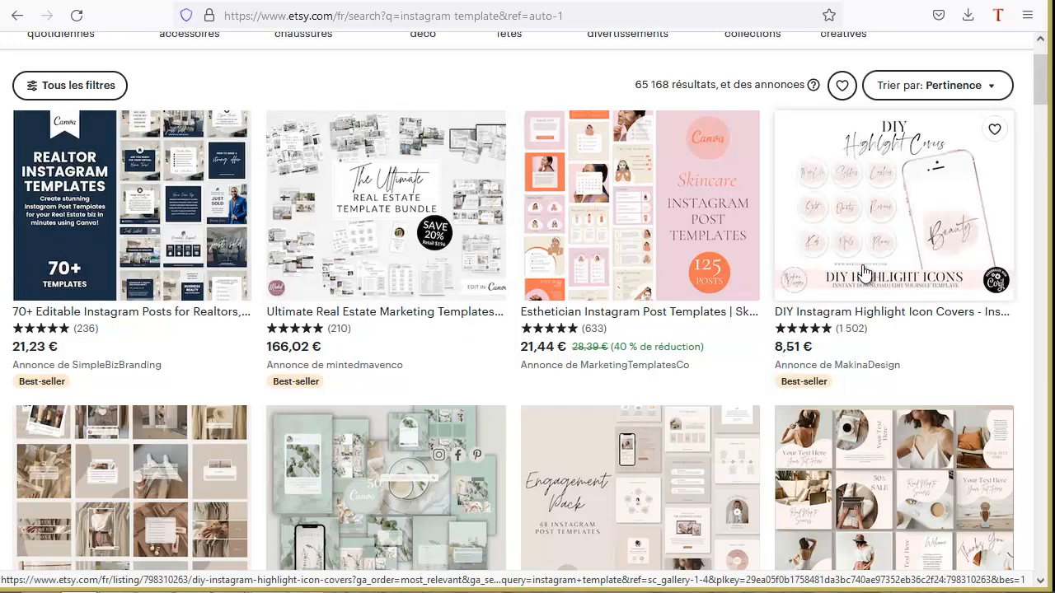
Step: Look further through the template results and open the "21 Gen Z Instagram Post Templates" listing by CreativeMillennial
{"action": "scroll", "coordinate": [462, 239], "scroll_direction": "down", "scroll_amount": 6}
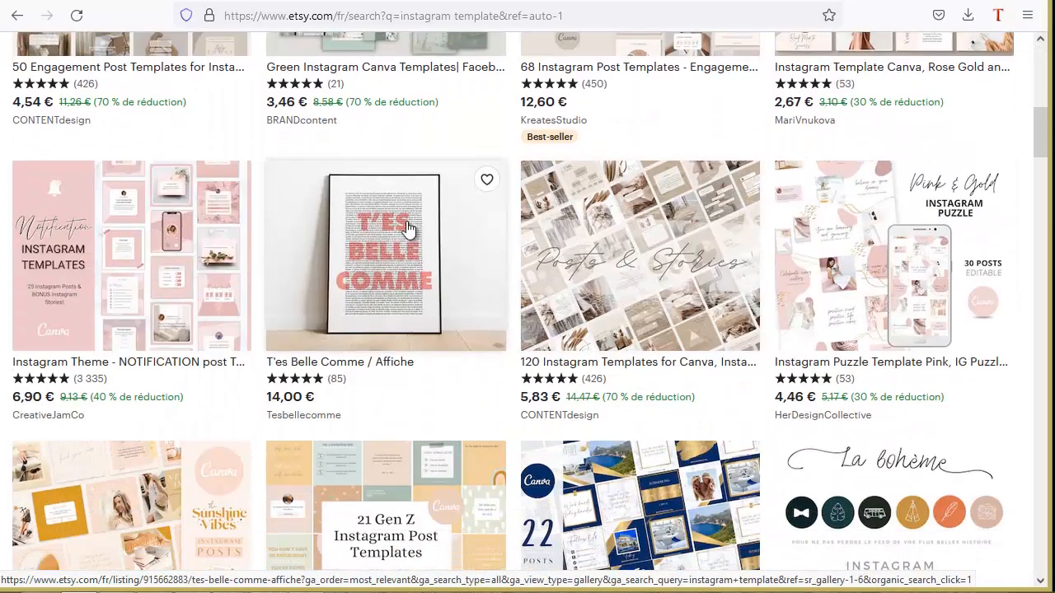
{"action": "scroll", "coordinate": [410, 228], "scroll_direction": "down", "scroll_amount": 10}
{"action": "scroll", "coordinate": [247, 224], "scroll_direction": "up", "scroll_amount": 7}
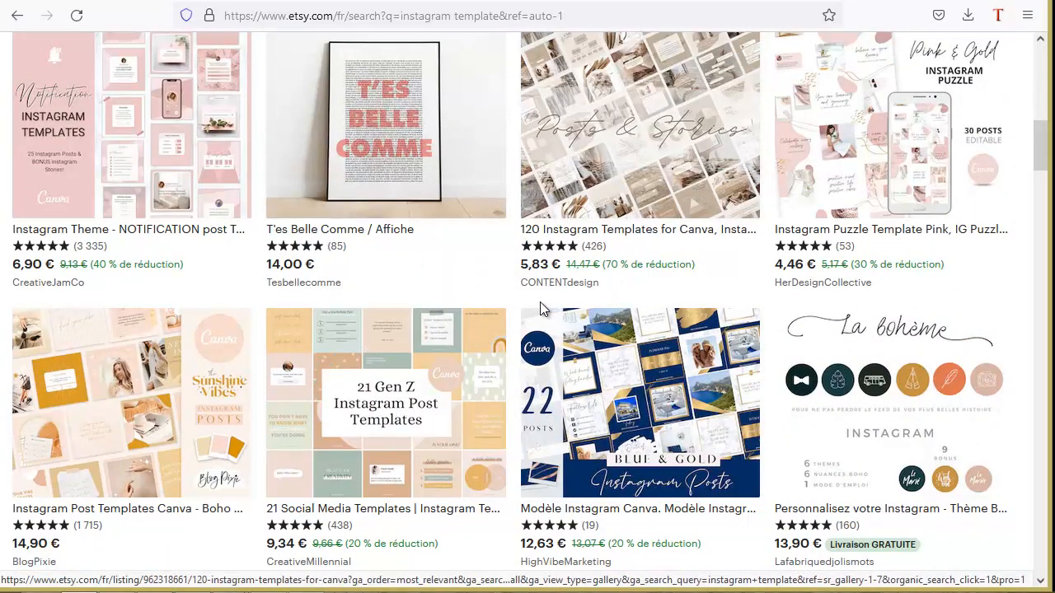
{"action": "scroll", "coordinate": [539, 308], "scroll_direction": "down", "scroll_amount": 3}
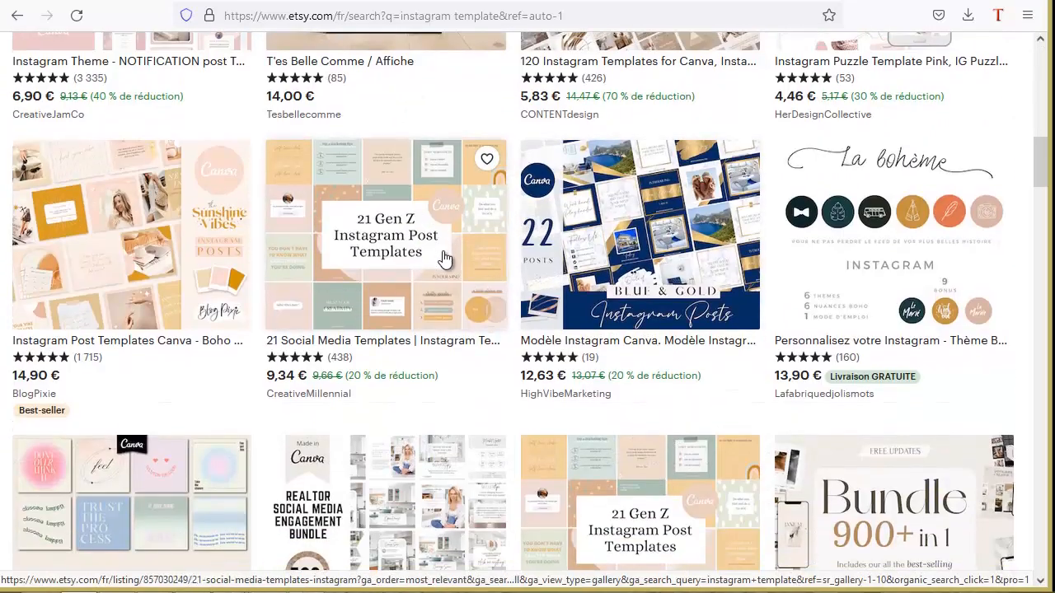
{"action": "left_click", "coordinate": [365, 268]}
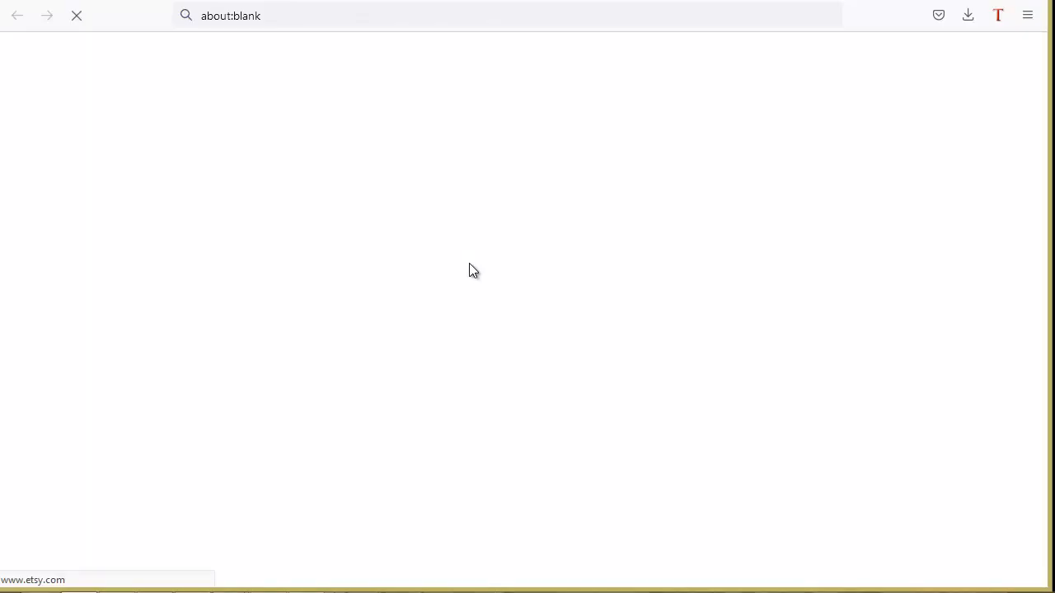
Step: Read the listing's customer reviews and sort them by most recent to check their dates
{"action": "scroll", "coordinate": [305, 241], "scroll_direction": "down", "scroll_amount": 5}
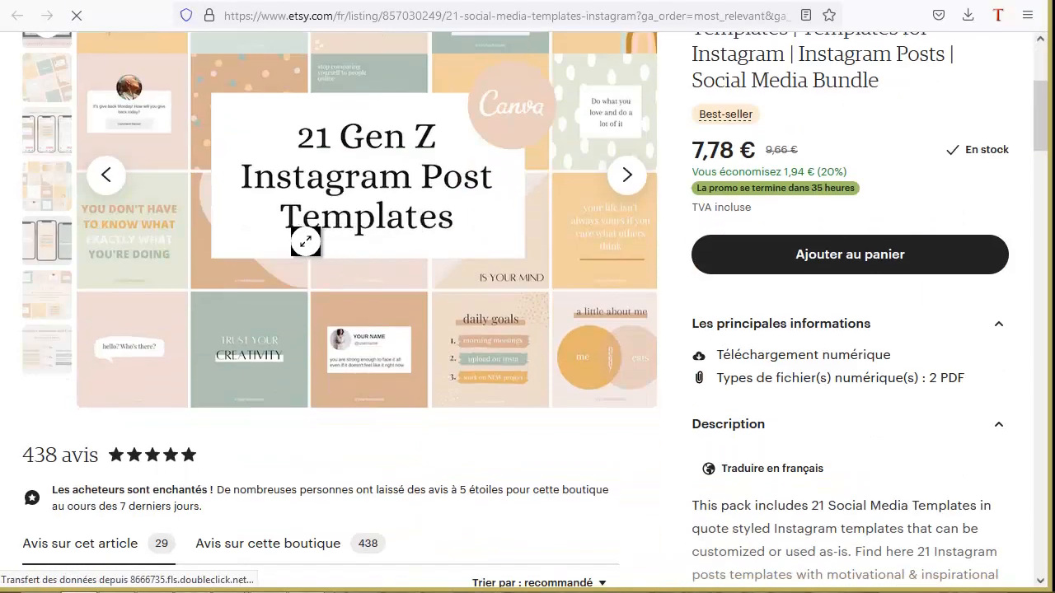
{"action": "scroll", "coordinate": [305, 242], "scroll_direction": "down", "scroll_amount": 3}
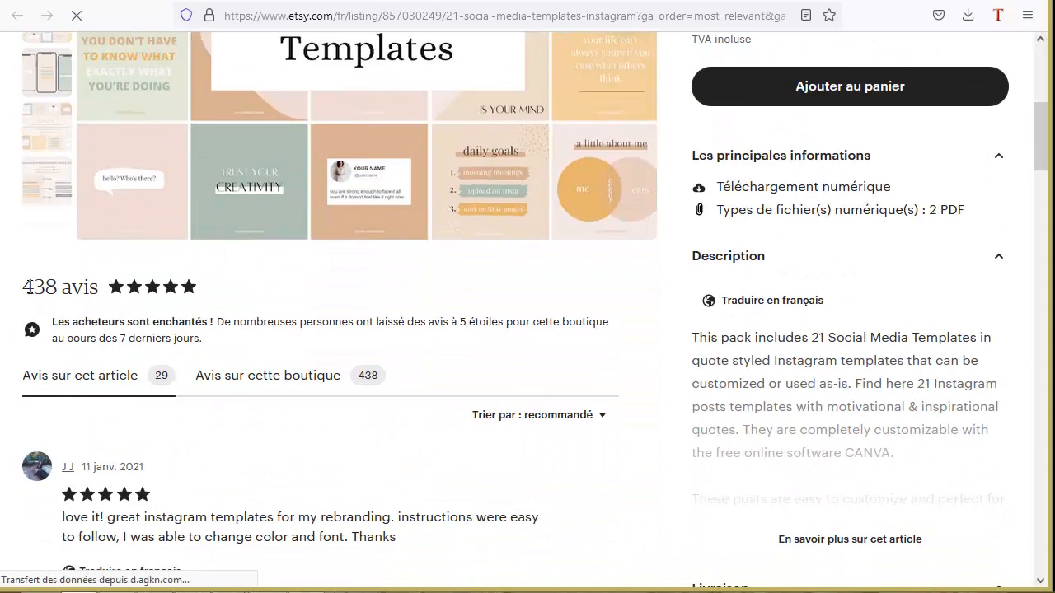
{"action": "scroll", "coordinate": [99, 287], "scroll_direction": "down", "scroll_amount": 6}
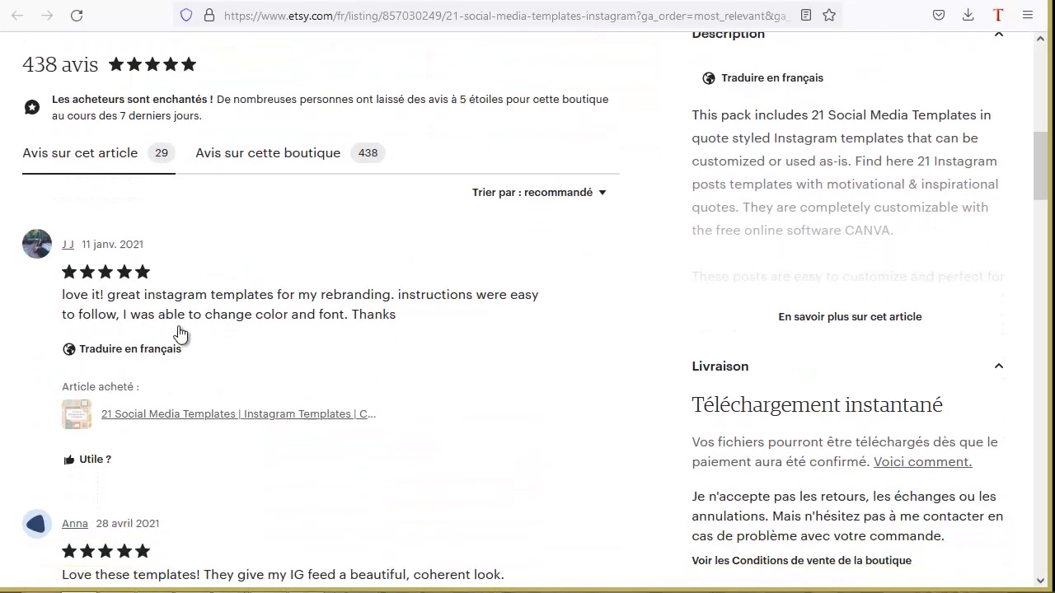
{"action": "scroll", "coordinate": [553, 324], "scroll_direction": "up", "scroll_amount": 4}
{"action": "left_click", "coordinate": [598, 331]}
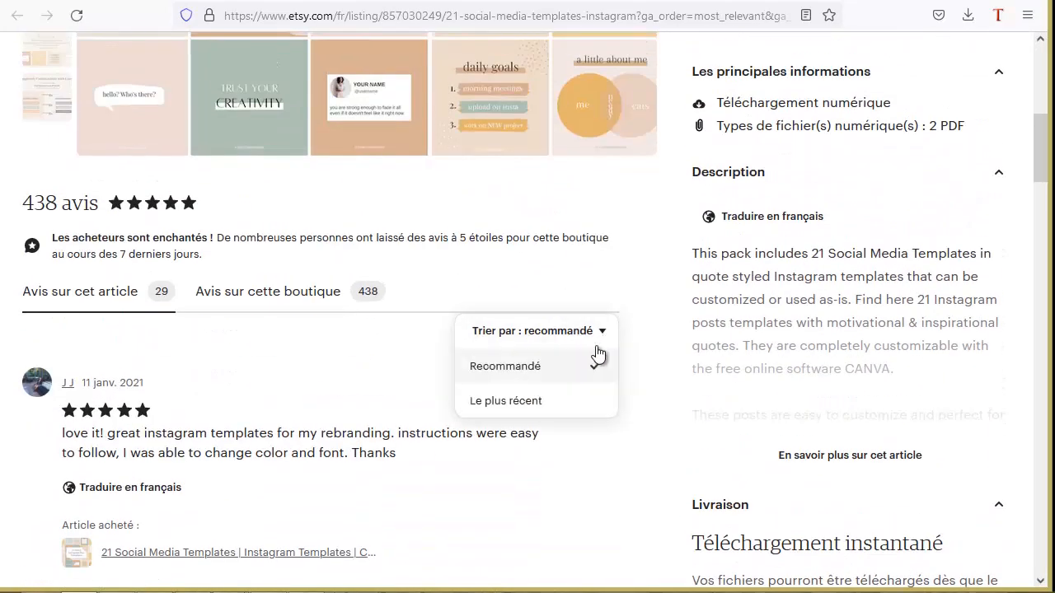
{"action": "left_click", "coordinate": [513, 403]}
{"action": "scroll", "coordinate": [276, 219], "scroll_direction": "down", "scroll_amount": 10}
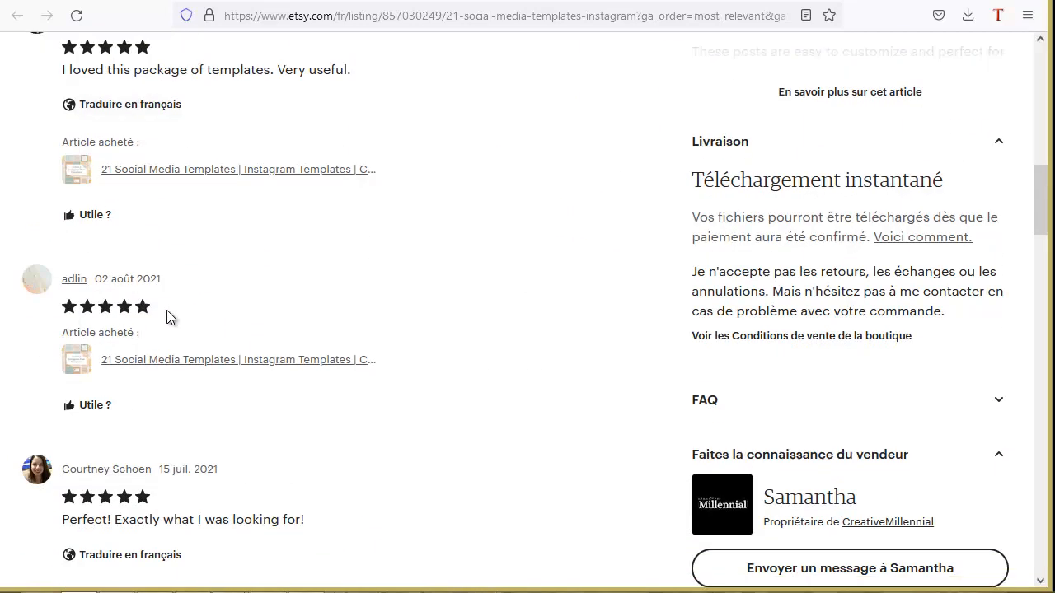
Step: Examine the listing's price, shop sales and review count, and view the third preview image of the template pack
{"action": "scroll", "coordinate": [177, 331], "scroll_direction": "up", "scroll_amount": 12}
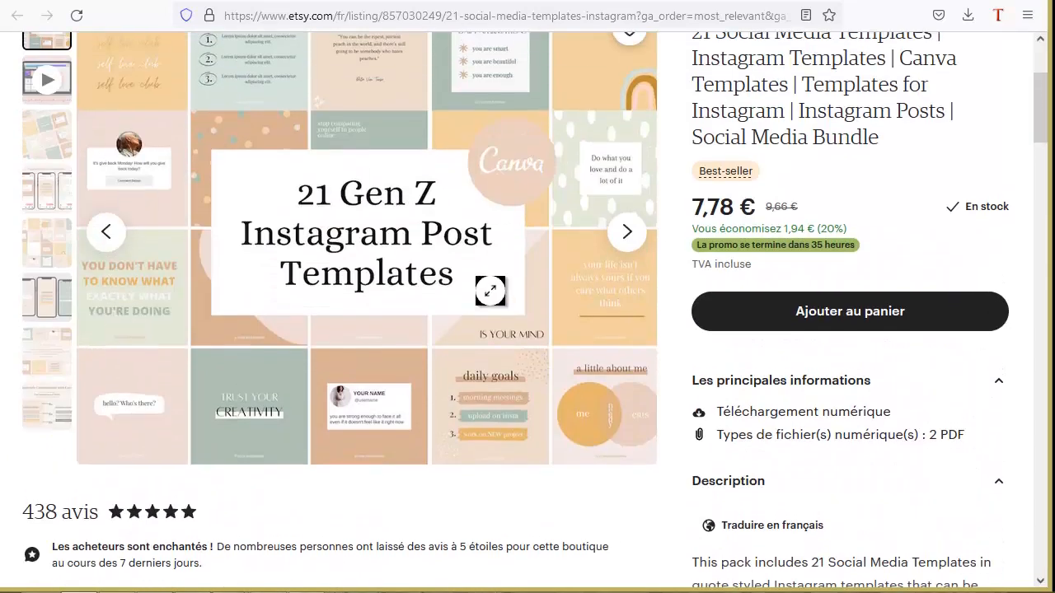
{"action": "scroll", "coordinate": [448, 446], "scroll_direction": "up", "scroll_amount": 1}
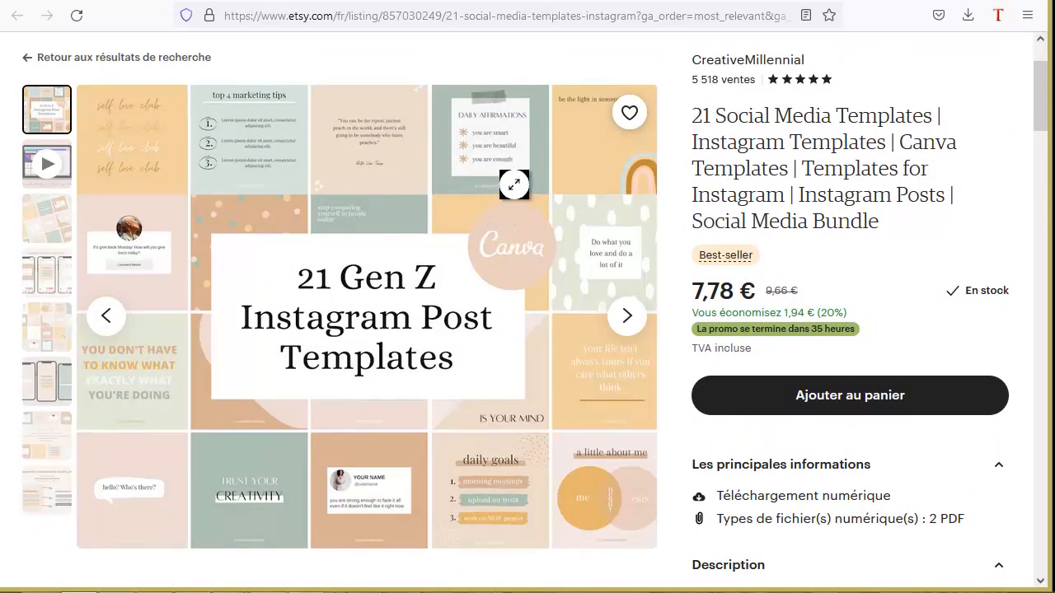
{"action": "scroll", "coordinate": [483, 264], "scroll_direction": "down", "scroll_amount": 1}
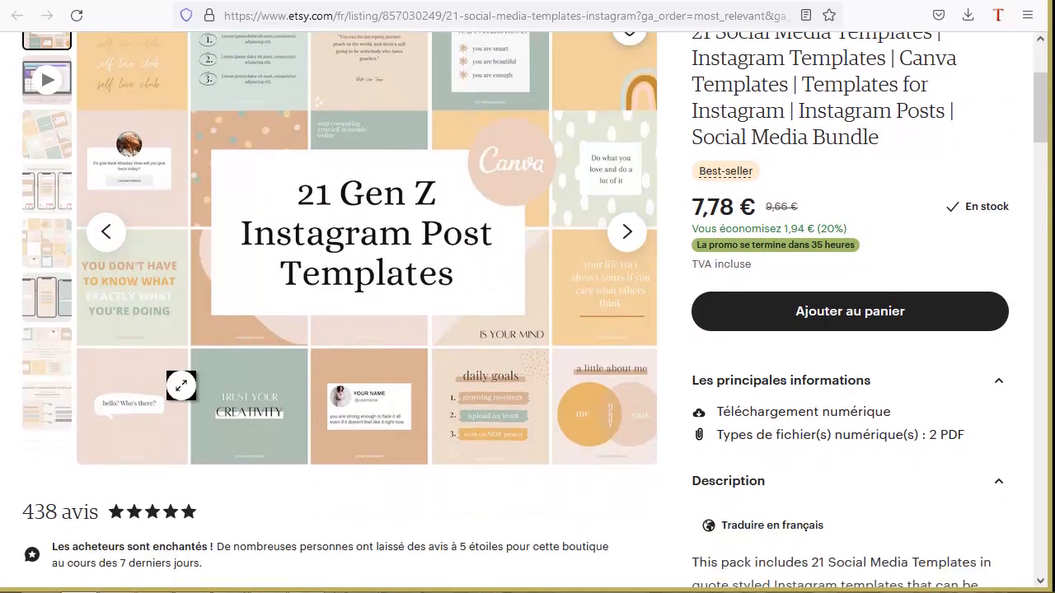
{"action": "scroll", "coordinate": [46, 510], "scroll_direction": "down", "scroll_amount": 1}
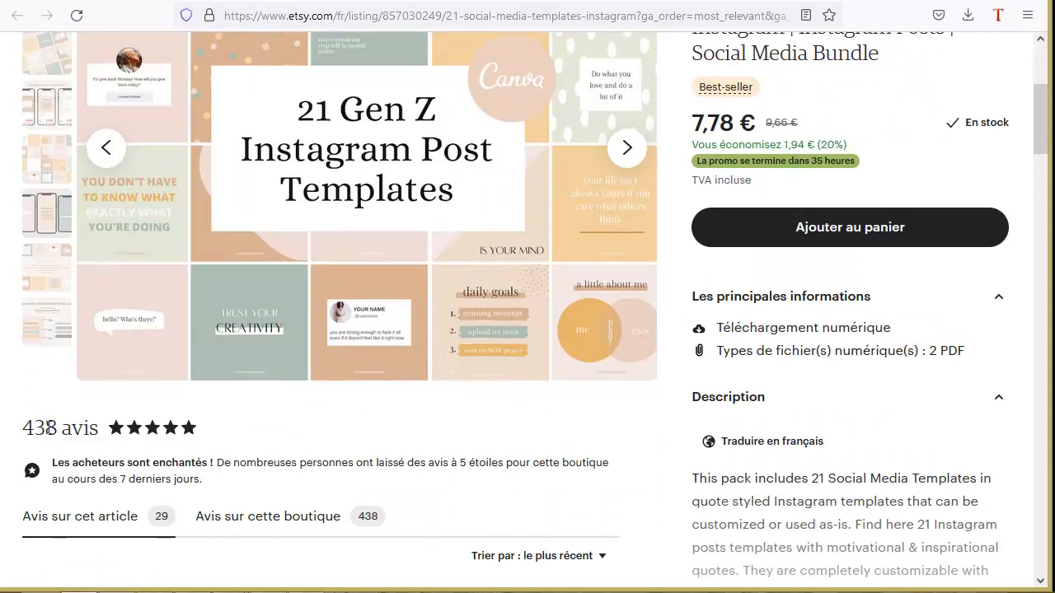
{"action": "scroll", "coordinate": [488, 439], "scroll_direction": "up", "scroll_amount": 2}
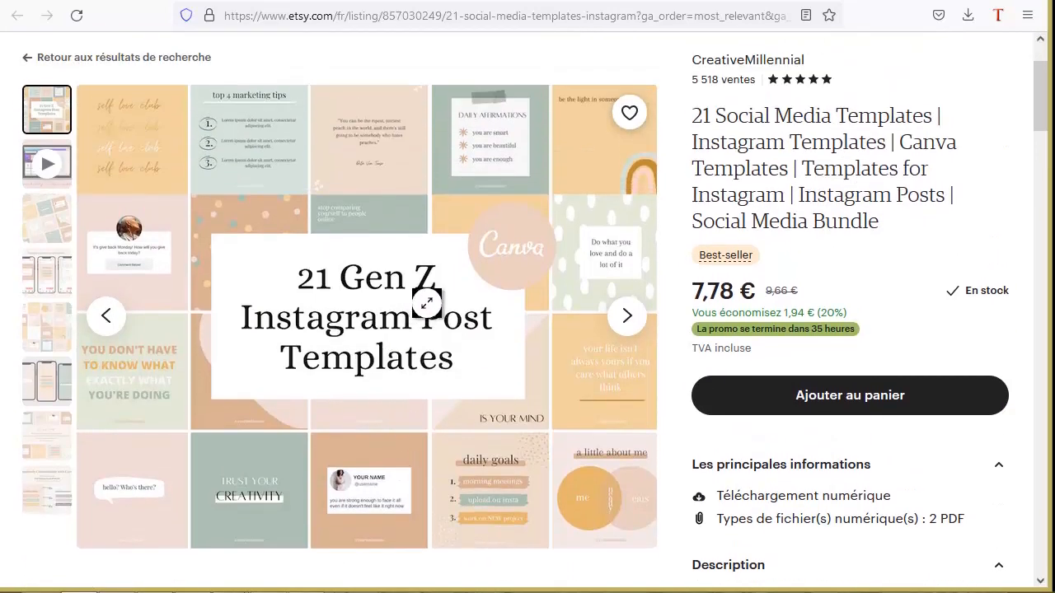
{"action": "scroll", "coordinate": [292, 146], "scroll_direction": "down", "scroll_amount": 2}
{"action": "scroll", "coordinate": [366, 176], "scroll_direction": "up", "scroll_amount": 2}
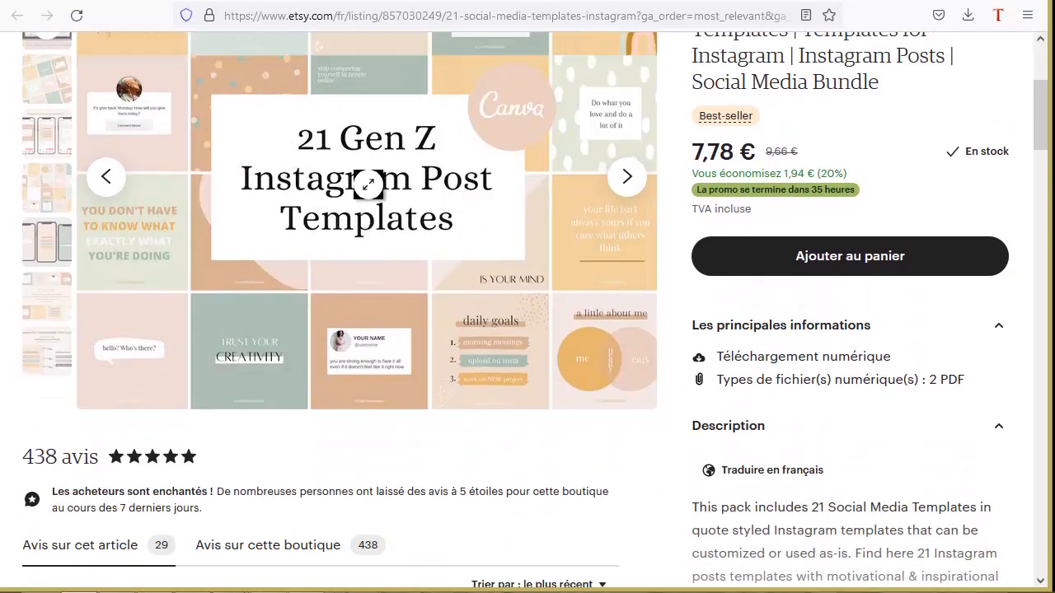
{"action": "left_click", "coordinate": [48, 216]}
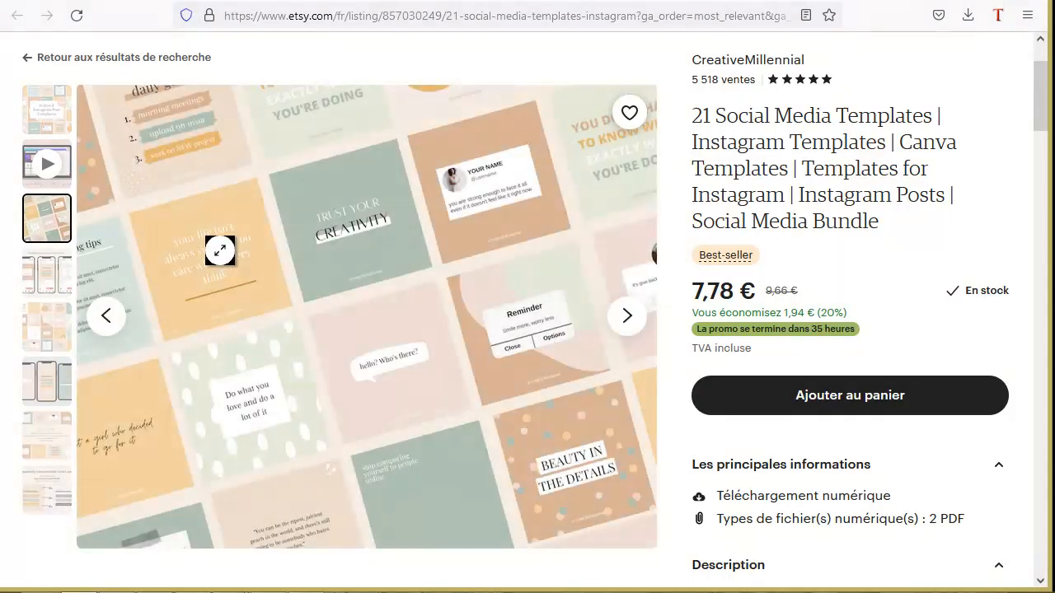
{"action": "scroll", "coordinate": [409, 345], "scroll_direction": "up", "scroll_amount": 2}
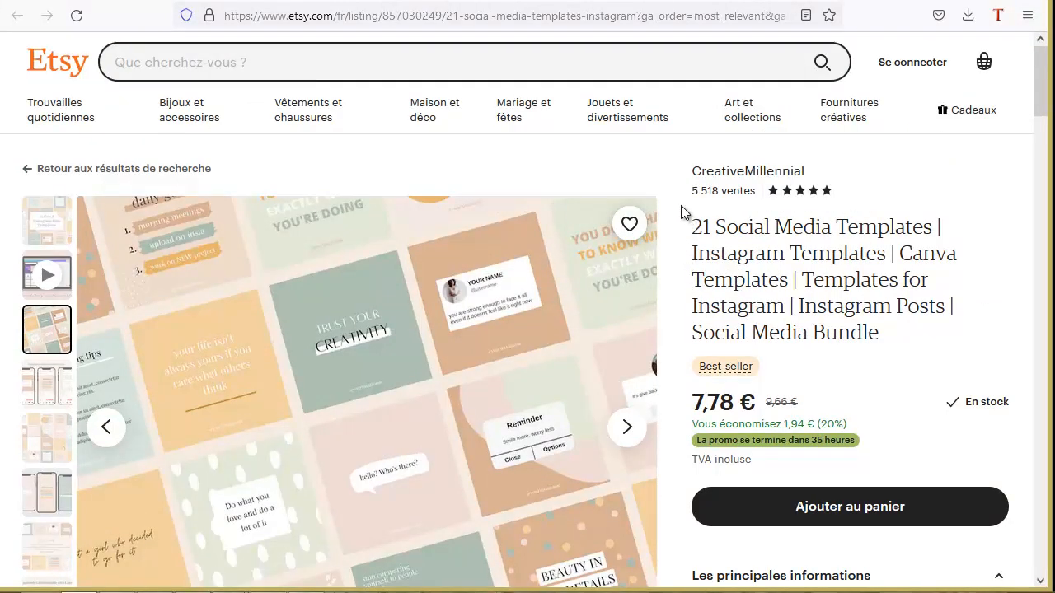
{"action": "scroll", "coordinate": [478, 346], "scroll_direction": "down", "scroll_amount": 1}
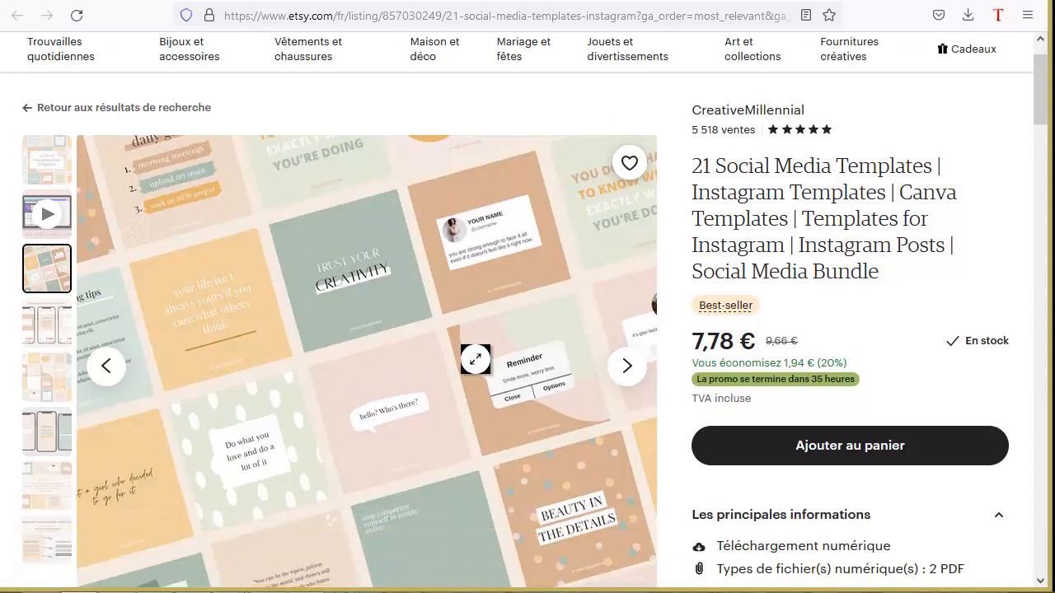
{"action": "scroll", "coordinate": [282, 325], "scroll_direction": "up", "scroll_amount": 1}
{"action": "scroll", "coordinate": [473, 355], "scroll_direction": "down", "scroll_amount": 1}
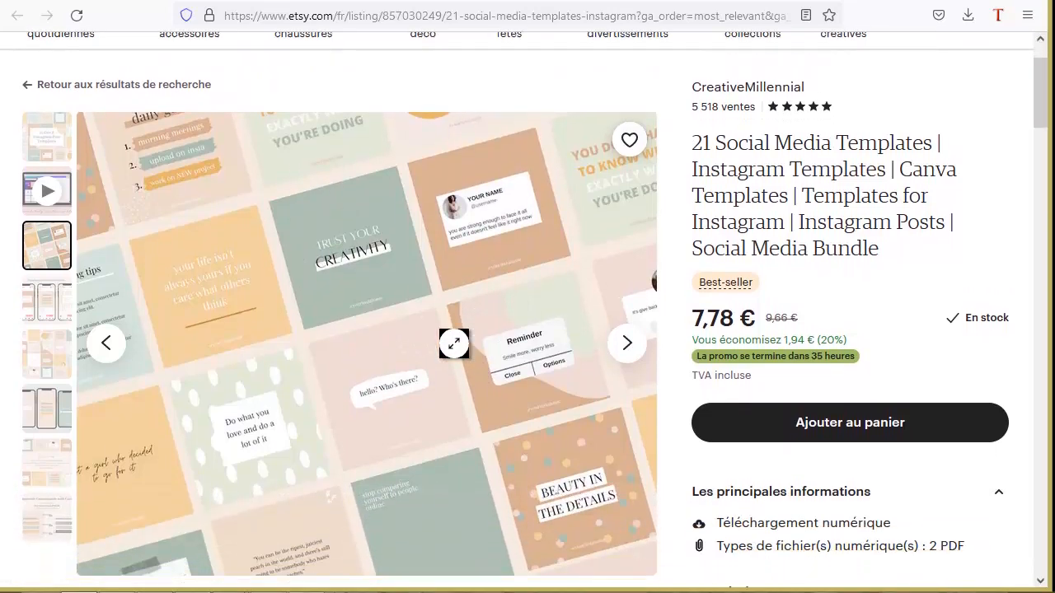
{"action": "scroll", "coordinate": [453, 342], "scroll_direction": "up", "scroll_amount": 1}
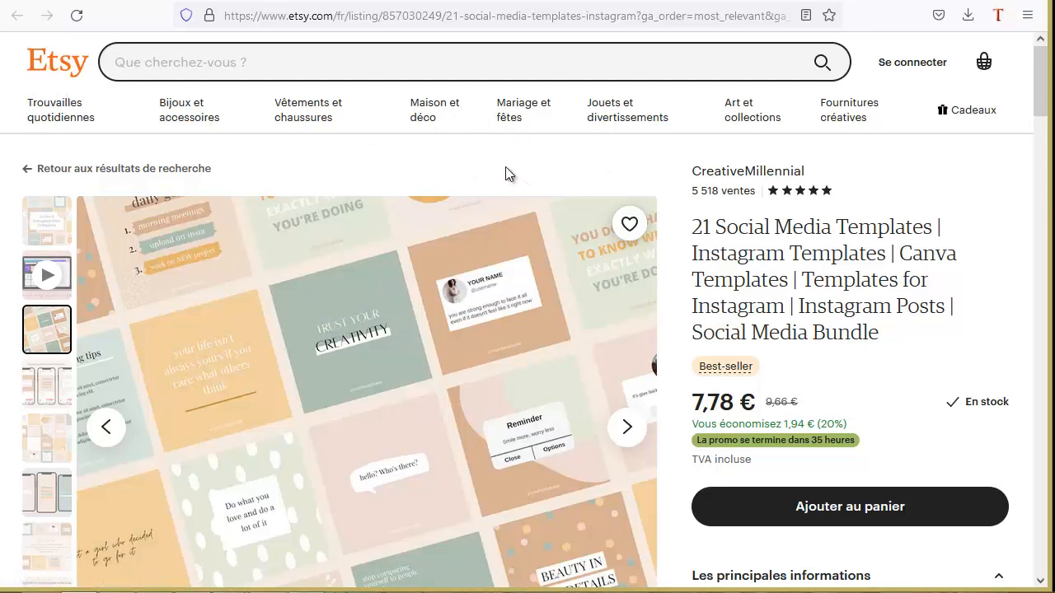
{"action": "scroll", "coordinate": [426, 223], "scroll_direction": "down", "scroll_amount": 1}
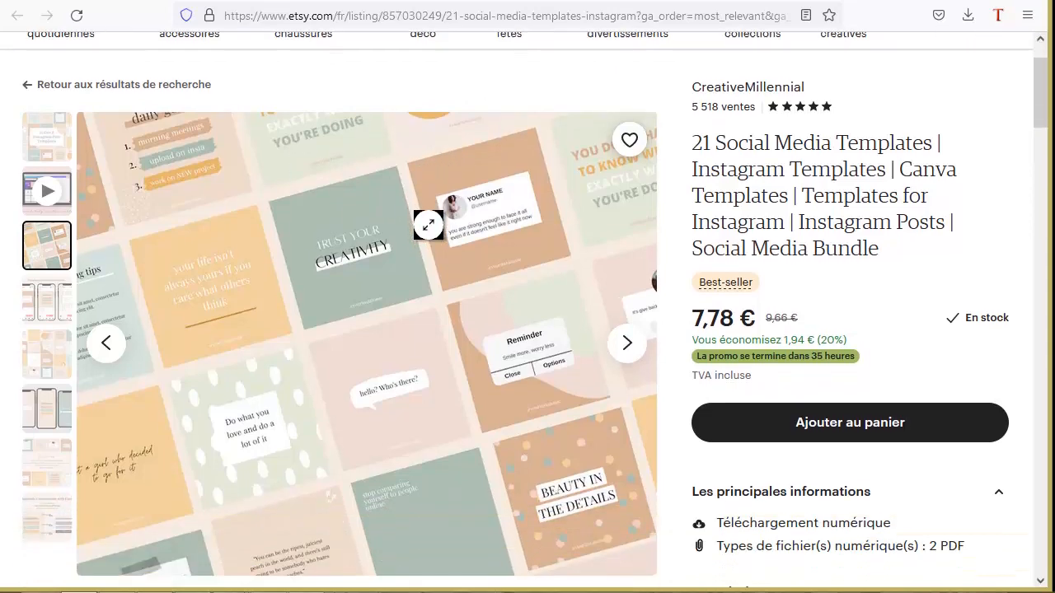
{"action": "scroll", "coordinate": [247, 198], "scroll_direction": "up", "scroll_amount": 1}
Step: Return to the "instagram template" search results and look over the first rows of listings
{"action": "left_click", "coordinate": [142, 169]}
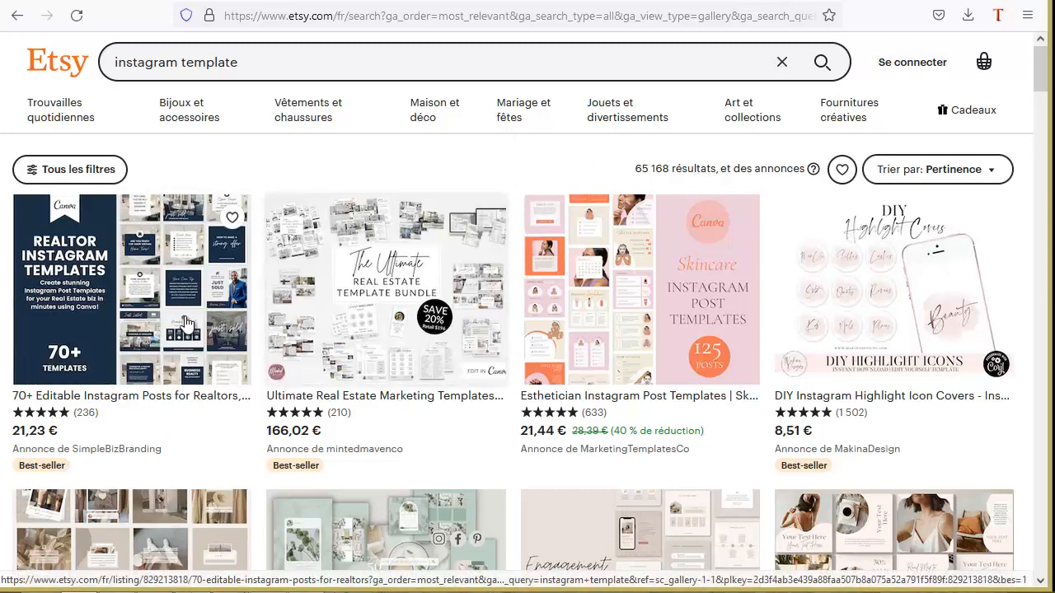
{"action": "scroll", "coordinate": [373, 394], "scroll_direction": "down", "scroll_amount": 1}
{"action": "scroll", "coordinate": [372, 393], "scroll_direction": "down", "scroll_amount": 2}
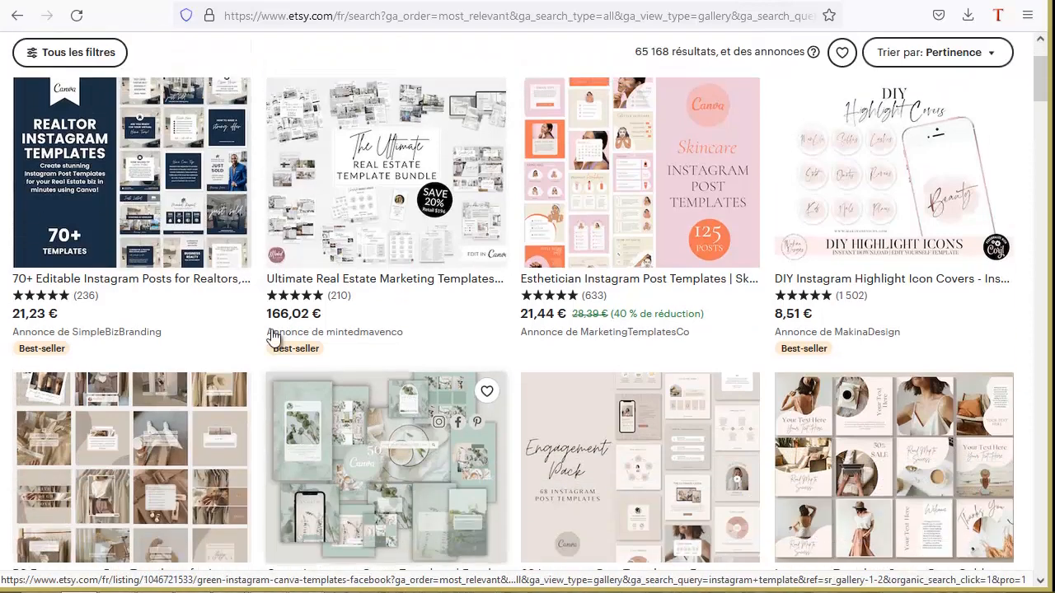
{"action": "scroll", "coordinate": [276, 329], "scroll_direction": "up", "scroll_amount": 3}
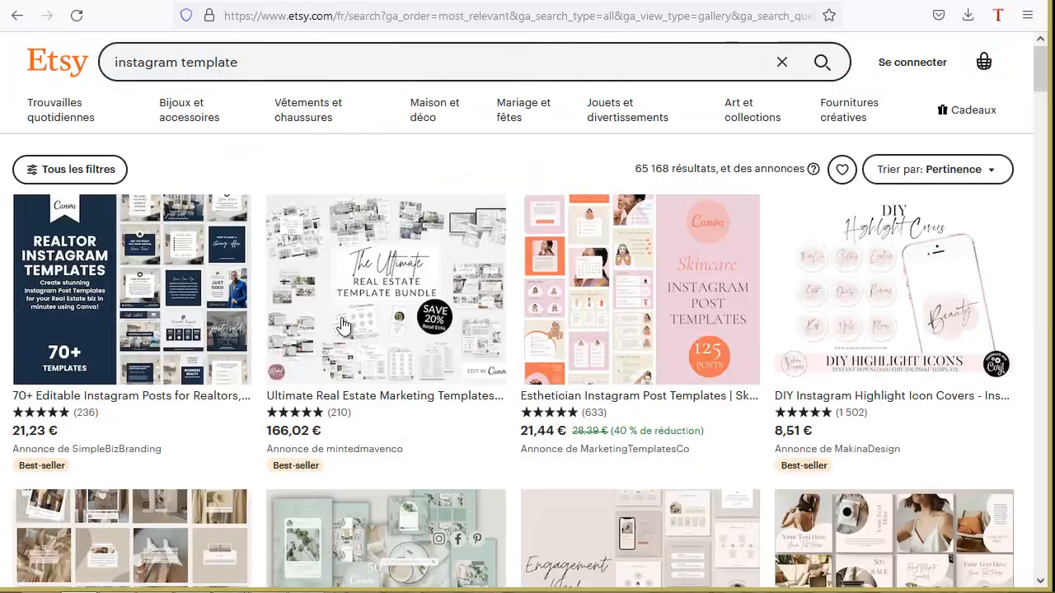
{"action": "scroll", "coordinate": [301, 393], "scroll_direction": "down", "scroll_amount": 3}
{"action": "scroll", "coordinate": [656, 193], "scroll_direction": "up", "scroll_amount": 3}
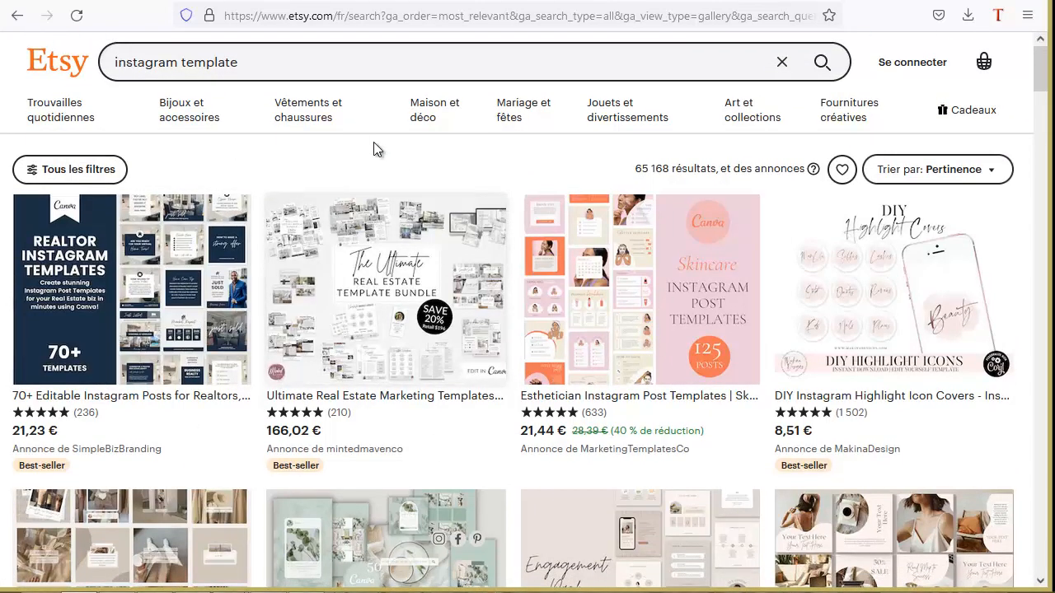
Step: Search Etsy for "instagram sports template" and examine the designs, prices and review counts of the listings
{"action": "left_click", "coordinate": [182, 62]}
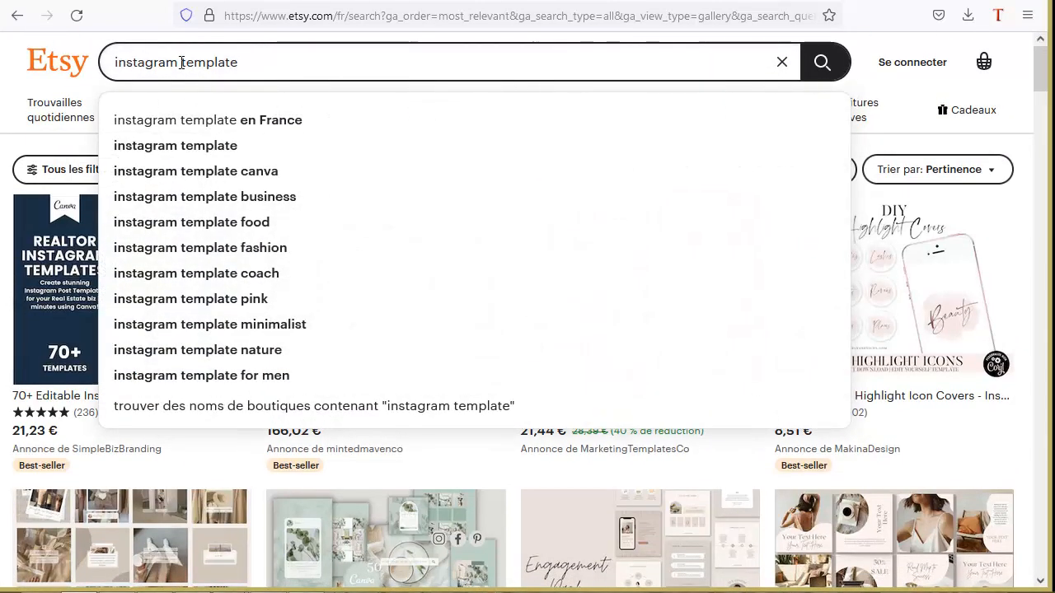
{"action": "type", "text": "sports"}
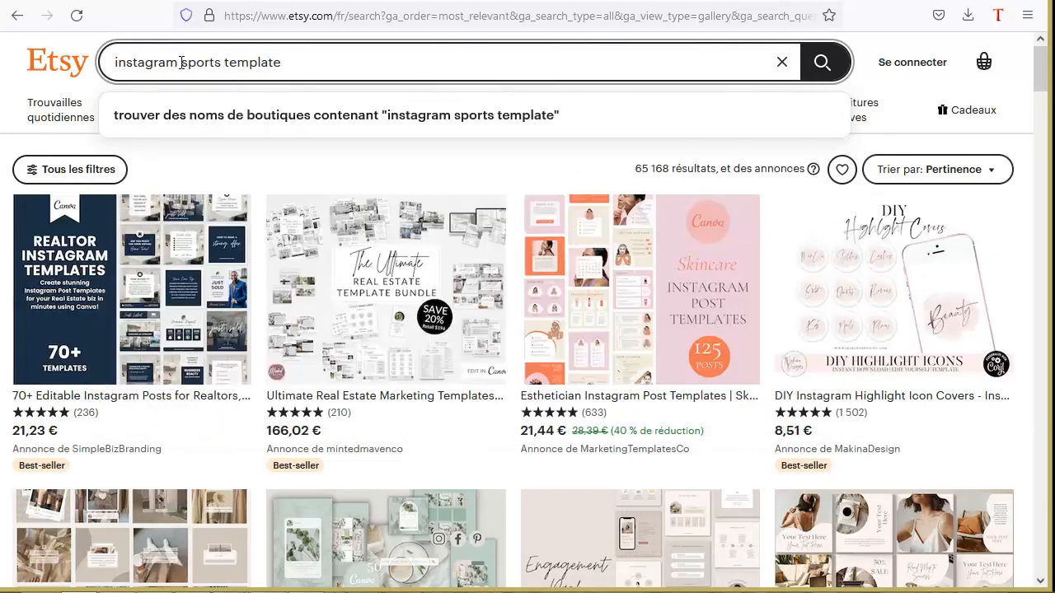
{"action": "left_click", "coordinate": [401, 72]}
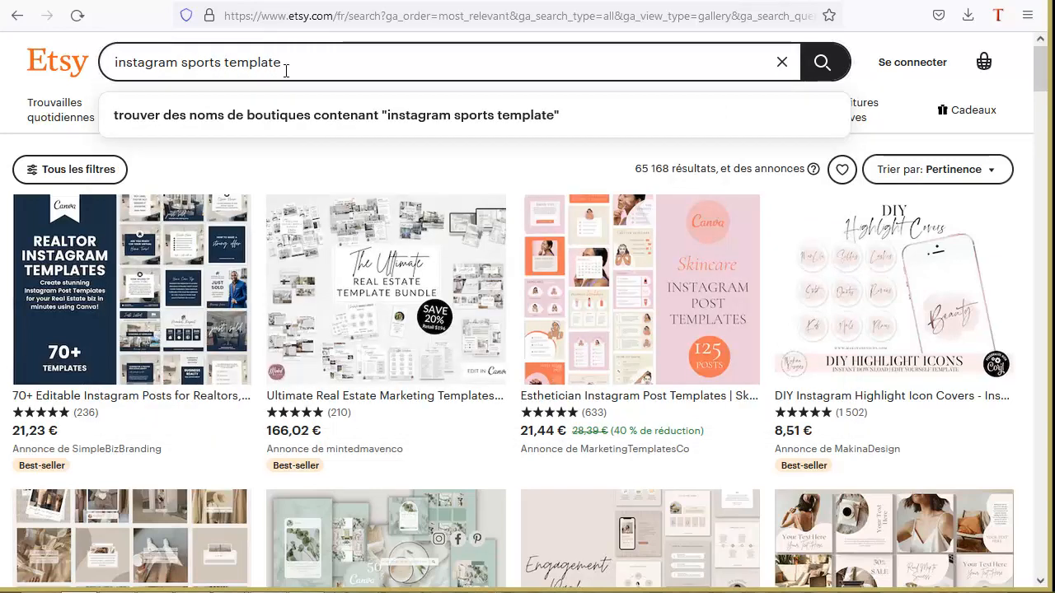
{"action": "key", "text": "Return"}
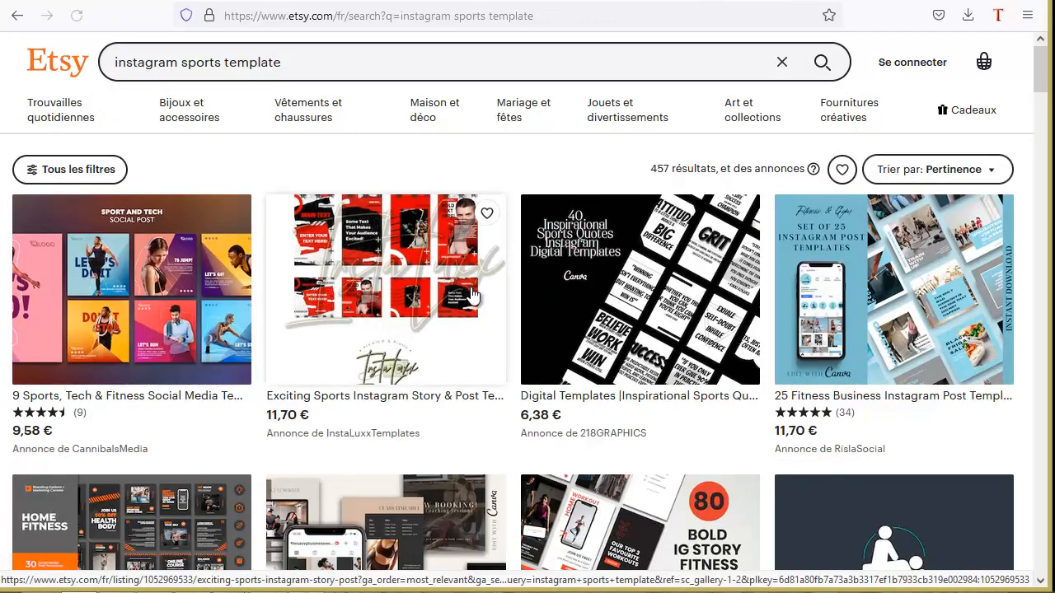
{"action": "scroll", "coordinate": [789, 254], "scroll_direction": "down", "scroll_amount": 3}
{"action": "scroll", "coordinate": [272, 259], "scroll_direction": "down", "scroll_amount": 2}
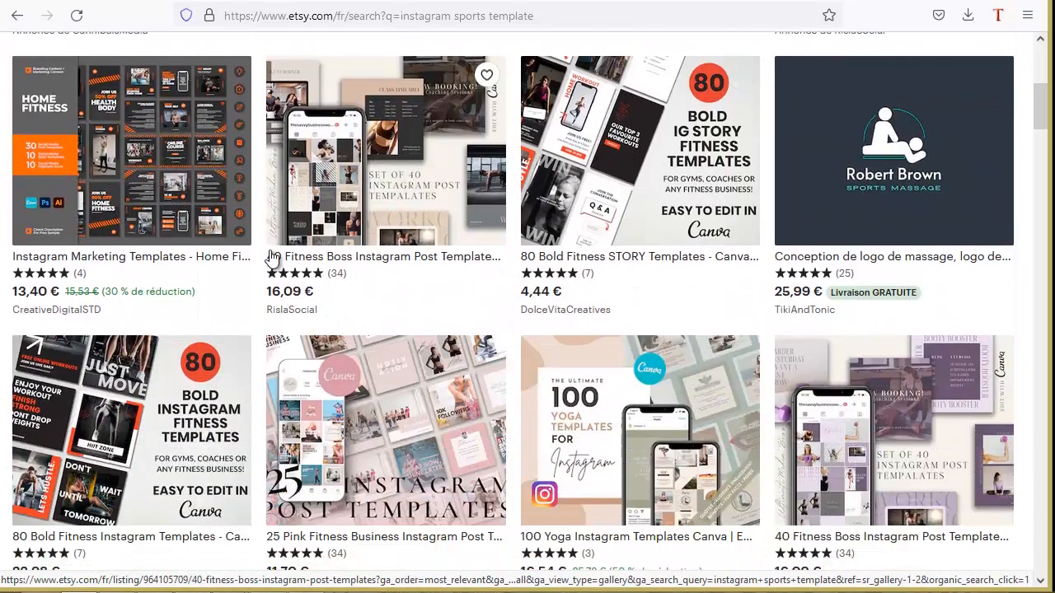
{"action": "scroll", "coordinate": [275, 338], "scroll_direction": "up", "scroll_amount": 4}
{"action": "scroll", "coordinate": [692, 289], "scroll_direction": "down", "scroll_amount": 3}
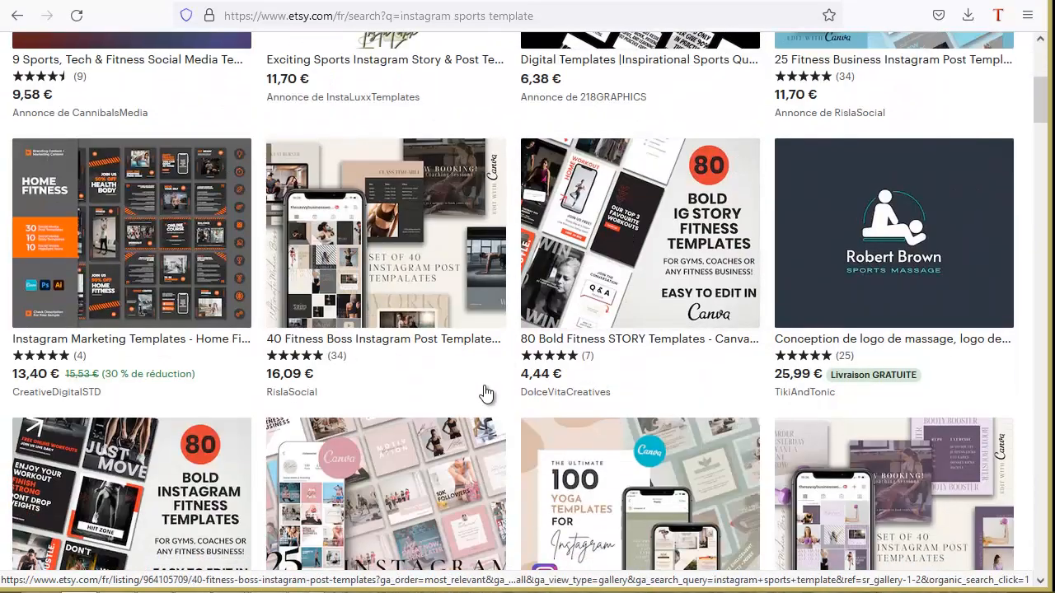
{"action": "scroll", "coordinate": [485, 394], "scroll_direction": "down", "scroll_amount": 3}
{"action": "scroll", "coordinate": [412, 317], "scroll_direction": "down", "scroll_amount": 2}
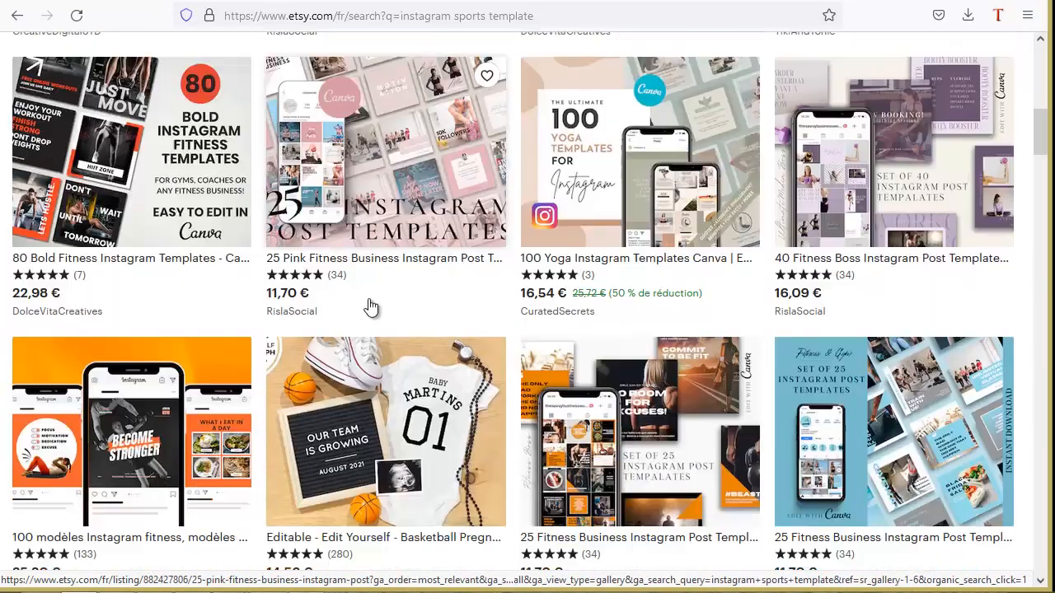
{"action": "scroll", "coordinate": [346, 330], "scroll_direction": "up", "scroll_amount": 6}
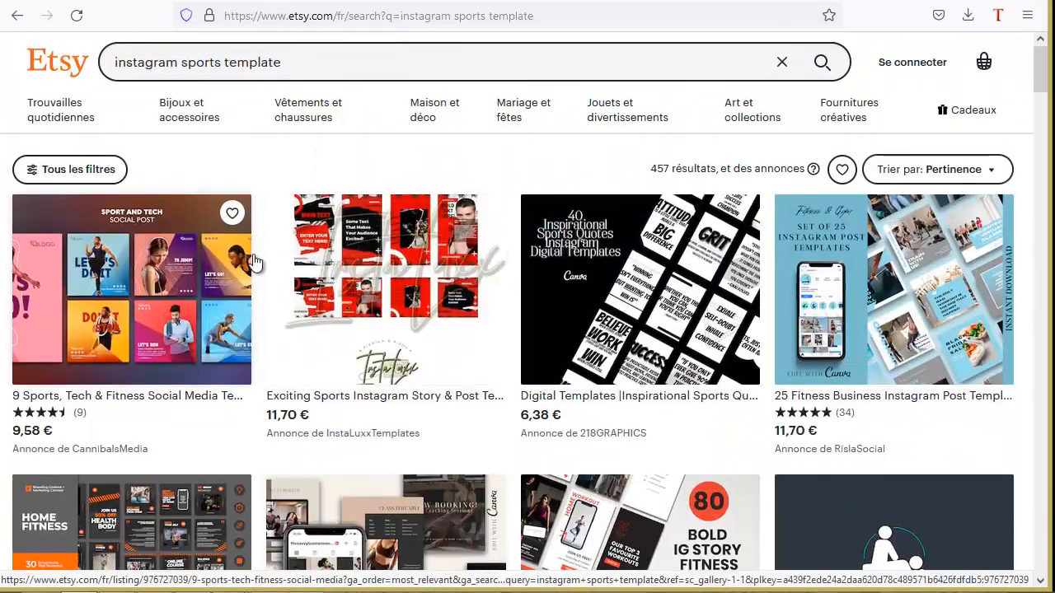
Step: Switch to the Canva design and search its template library for "sport"
{"action": "left_click", "coordinate": [146, 108]}
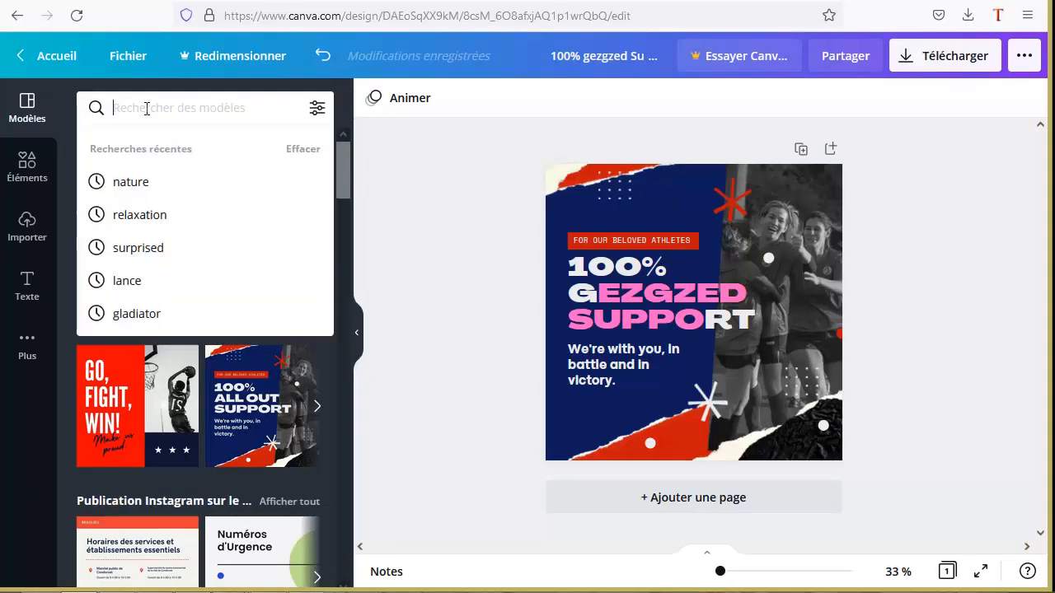
{"action": "type", "text": "spor"}
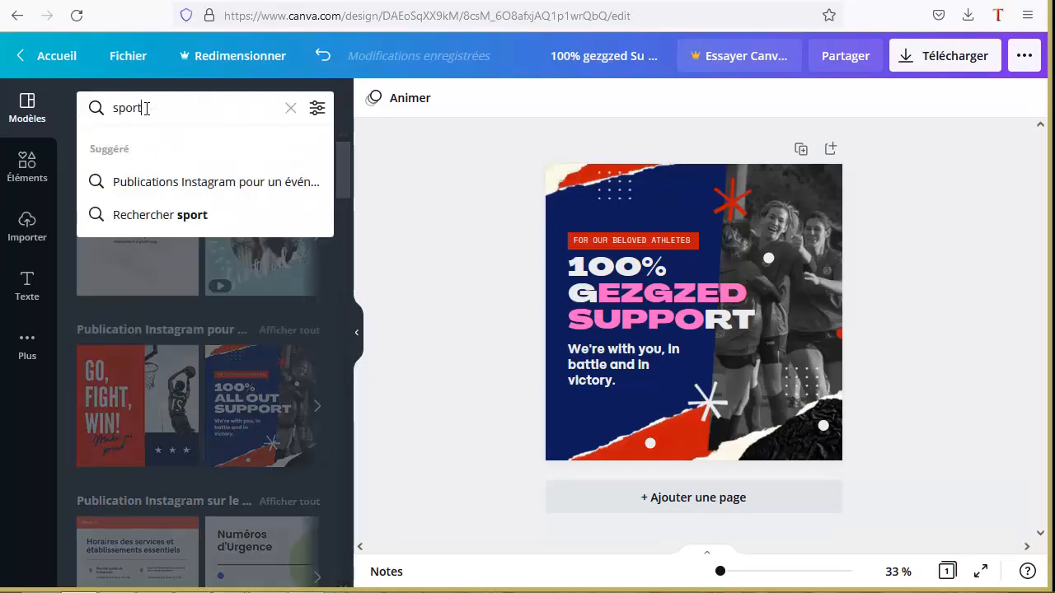
{"action": "type", "text": "t"}
{"action": "key", "text": "Return"}
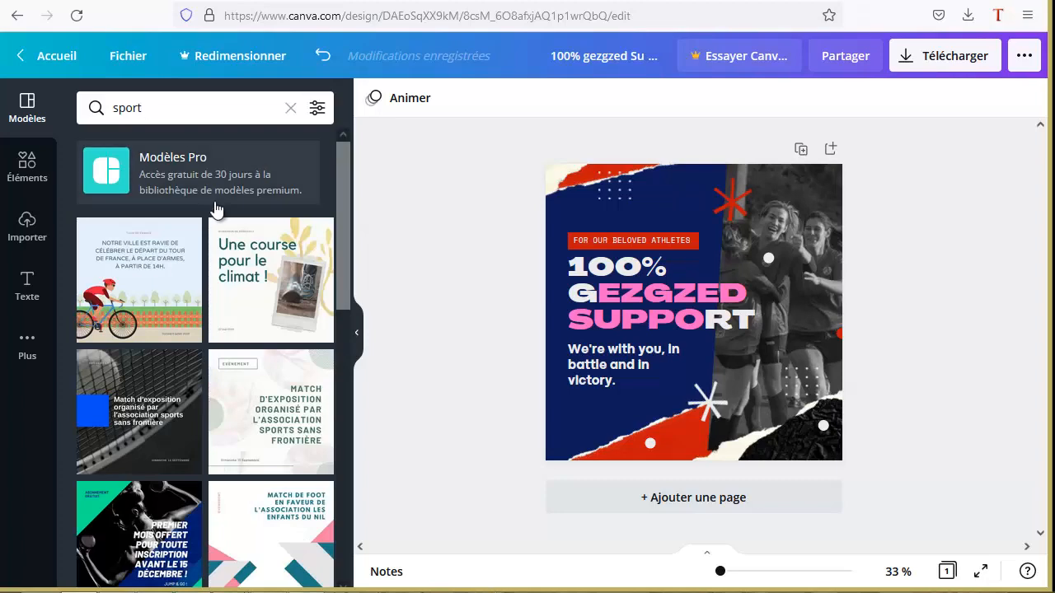
Step: Apply the "ENSEMBLE, Tout est possible" sports template to the design and select its photo of the two runners
{"action": "scroll", "coordinate": [217, 304], "scroll_direction": "down", "scroll_amount": 3}
{"action": "scroll", "coordinate": [217, 304], "scroll_direction": "down", "scroll_amount": 5}
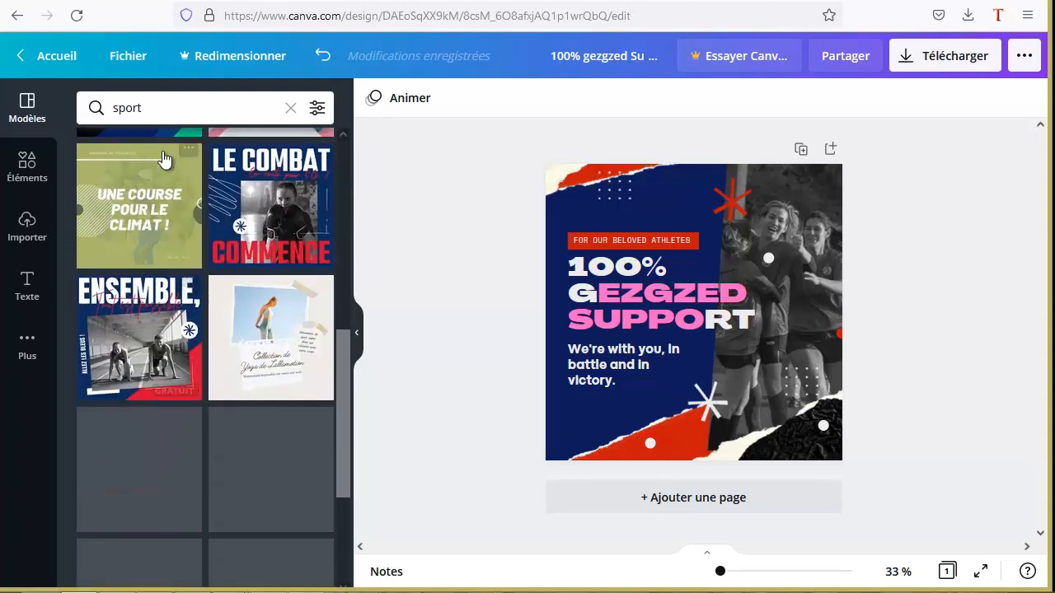
{"action": "scroll", "coordinate": [169, 325], "scroll_direction": "up", "scroll_amount": 2}
{"action": "scroll", "coordinate": [132, 289], "scroll_direction": "down", "scroll_amount": 3}
{"action": "left_click", "coordinate": [103, 254]}
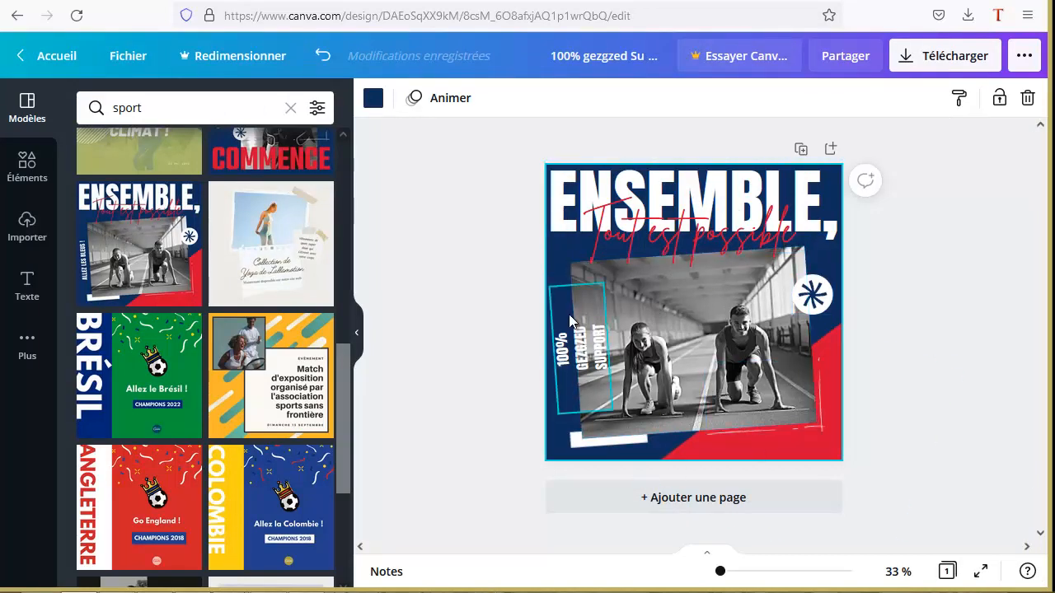
{"action": "left_click", "coordinate": [744, 320]}
{"action": "mouse_move", "coordinate": [710, 307]}
{"action": "left_mouse_down"}
{"action": "mouse_move", "coordinate": [666, 318]}
{"action": "mouse_move", "coordinate": [715, 314]}
{"action": "left_mouse_up"}
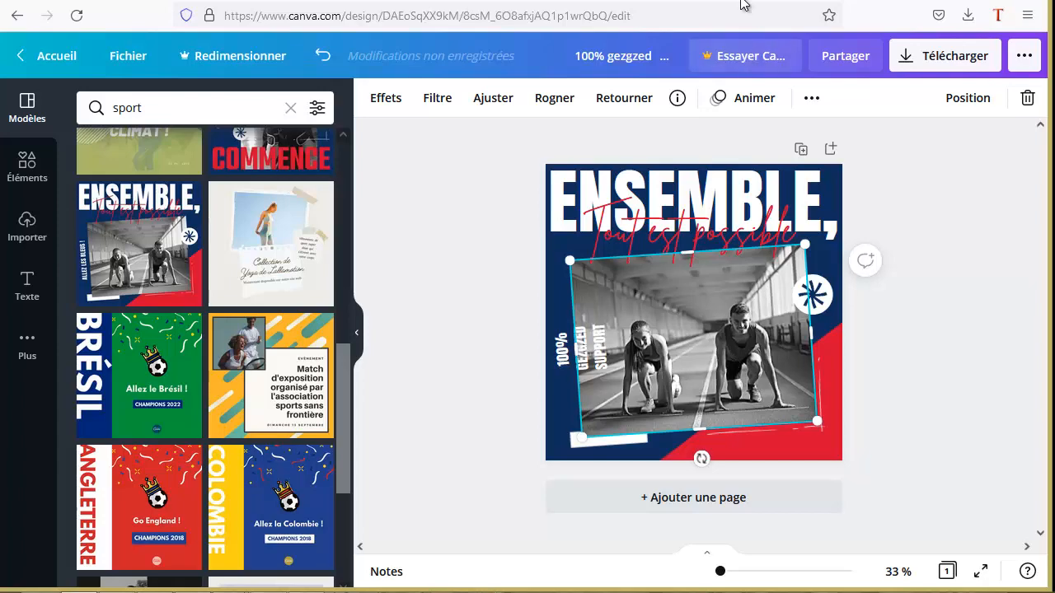
Step: Switch to the Google results for royalty-free images, review the listed sites and open Pixabay
{"action": "left_click", "coordinate": [742, 0]}
{"action": "scroll", "coordinate": [551, 237], "scroll_direction": "up", "scroll_amount": 5}
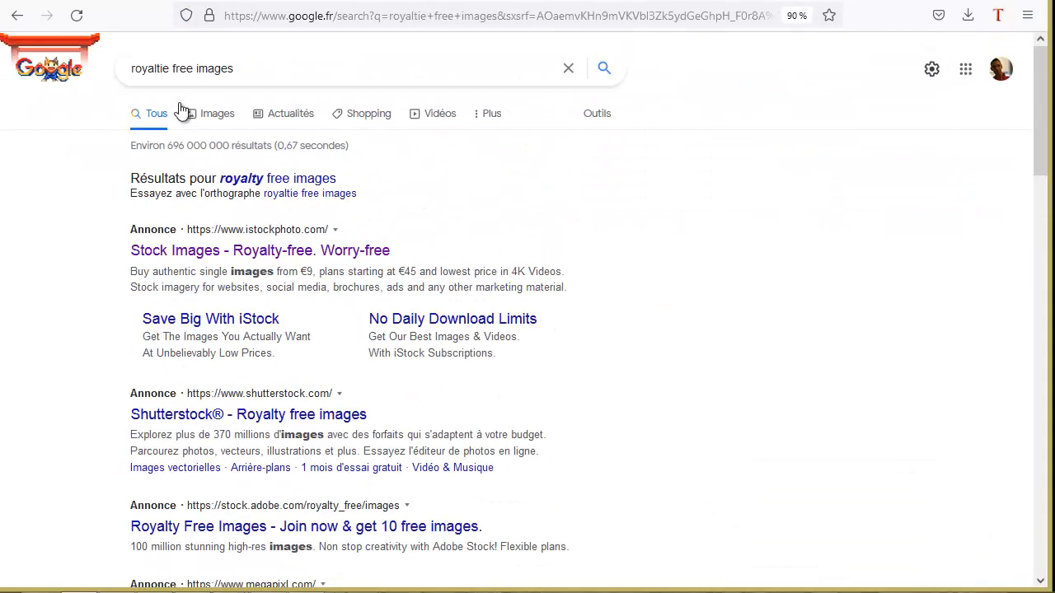
{"action": "scroll", "coordinate": [407, 205], "scroll_direction": "down", "scroll_amount": 6}
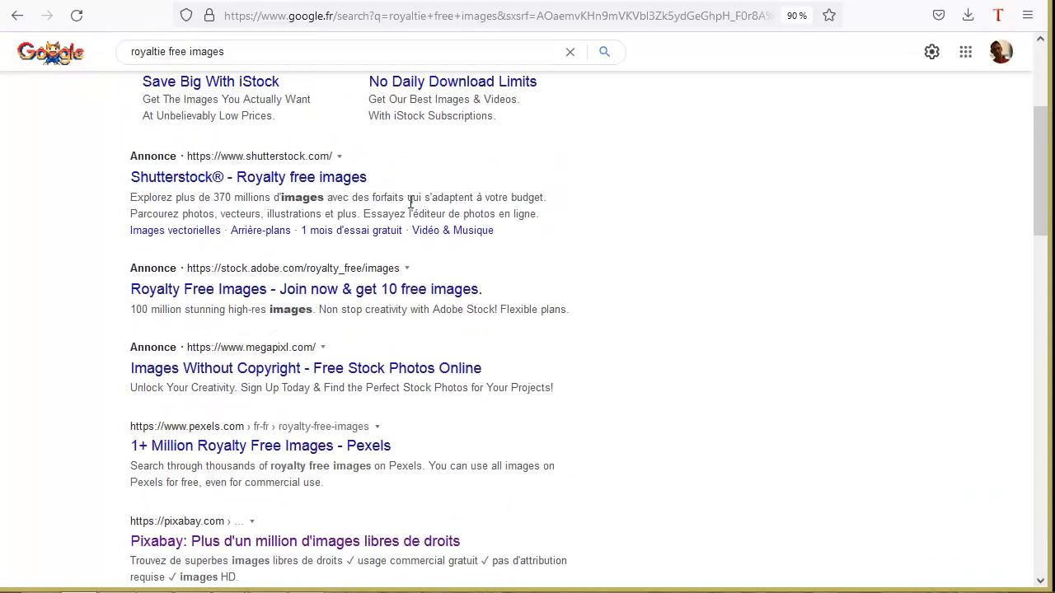
{"action": "scroll", "coordinate": [302, 244], "scroll_direction": "down", "scroll_amount": 1}
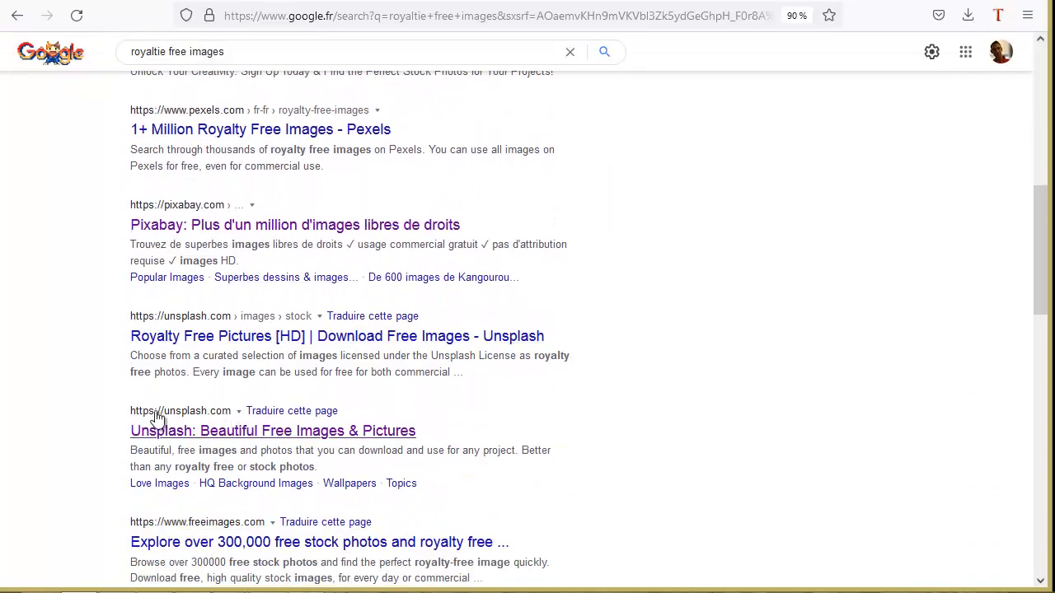
{"action": "scroll", "coordinate": [259, 382], "scroll_direction": "down", "scroll_amount": 2}
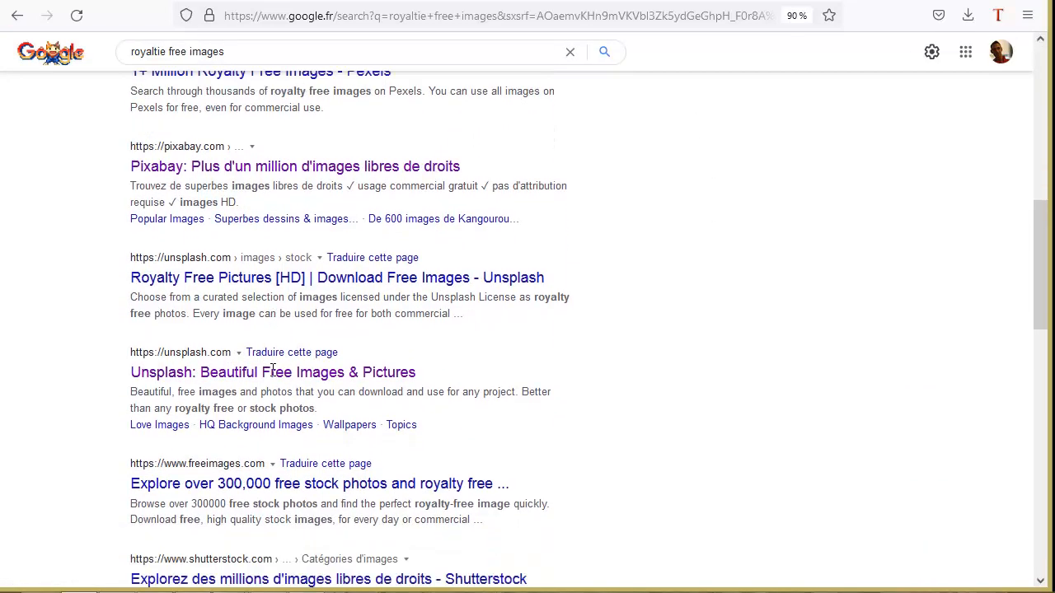
{"action": "scroll", "coordinate": [295, 376], "scroll_direction": "up", "scroll_amount": 3}
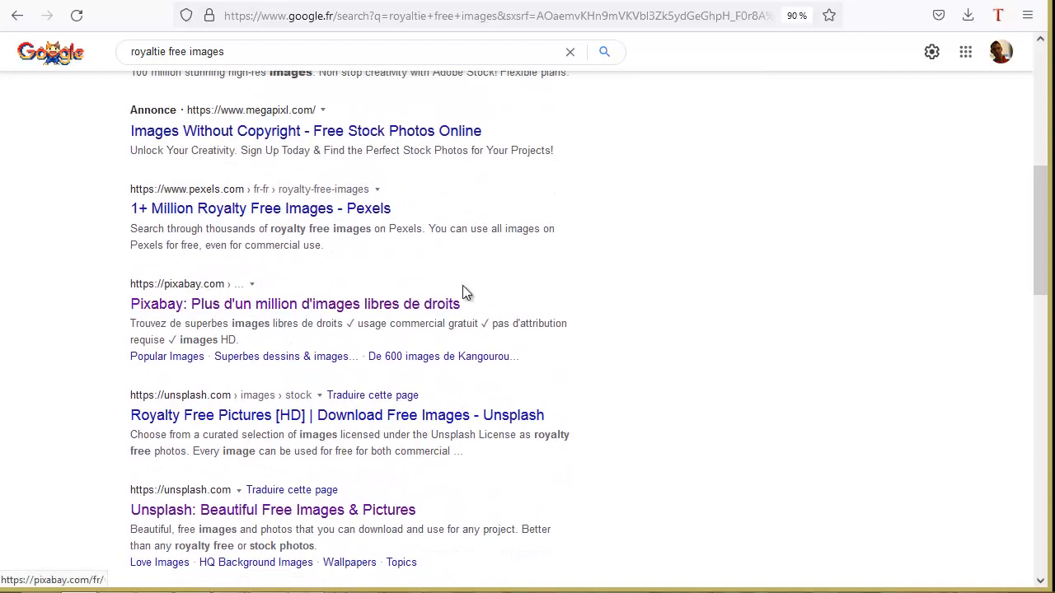
{"action": "left_click", "coordinate": [226, 305]}
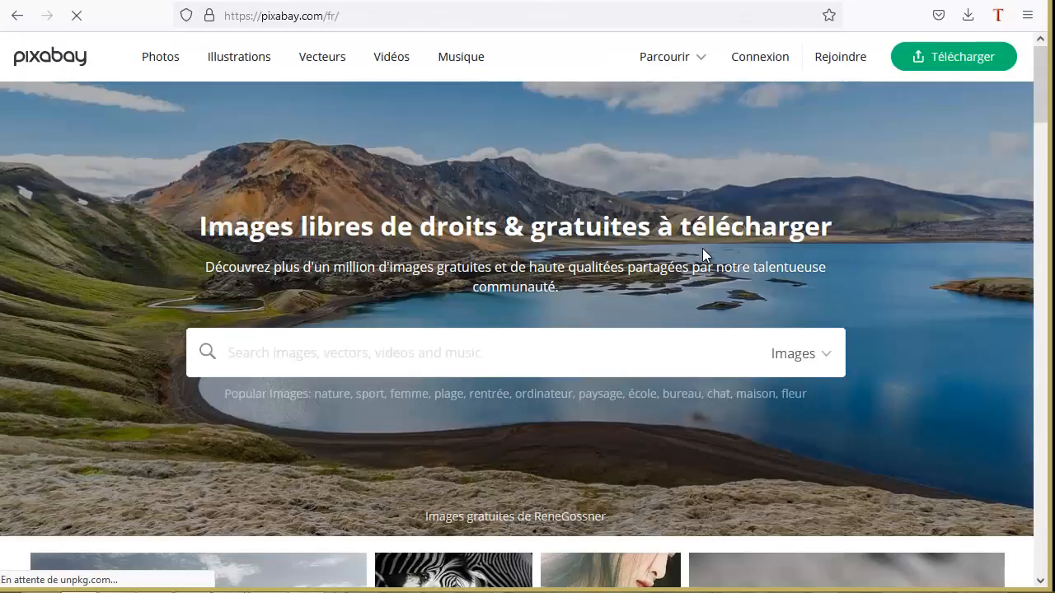
Step: Search Pixabay for "sport" images and look through the free photos
{"action": "scroll", "coordinate": [487, 308], "scroll_direction": "down", "scroll_amount": 3}
{"action": "type", "text": "spo"}
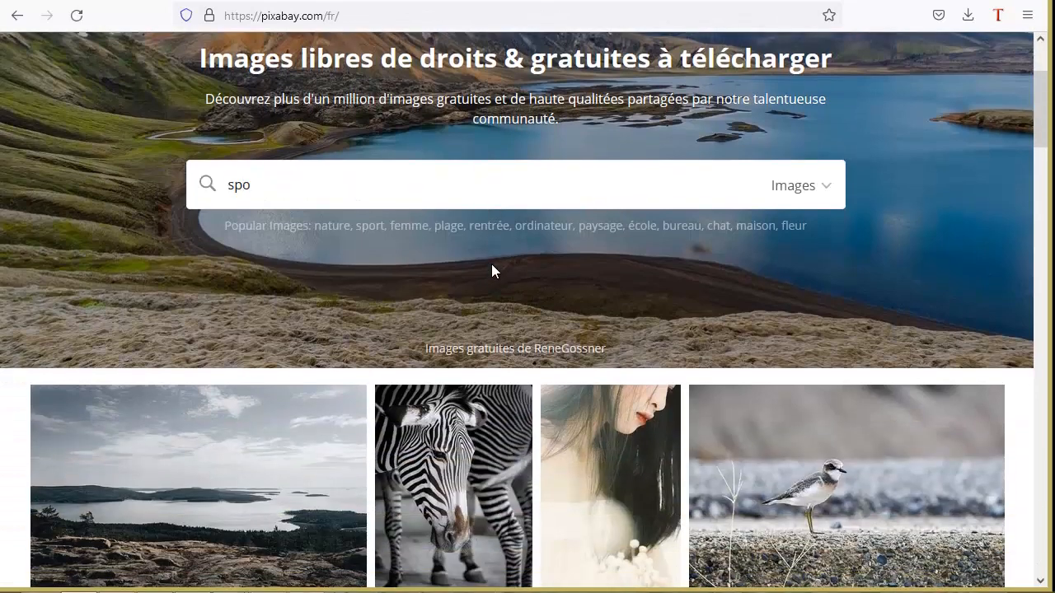
{"action": "type", "text": "rt"}
{"action": "key", "text": "Return"}
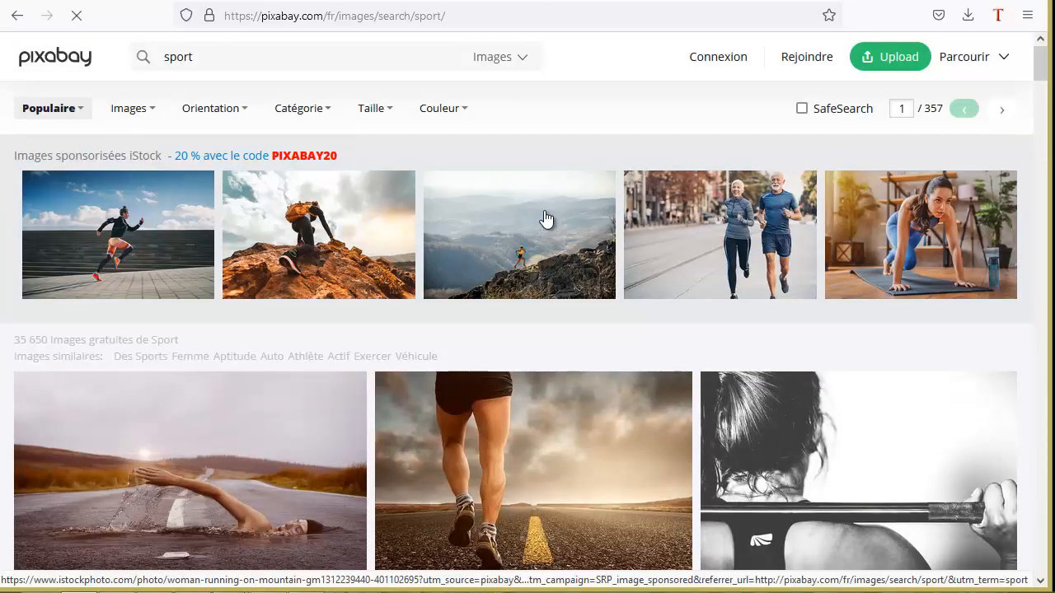
{"action": "scroll", "coordinate": [539, 215], "scroll_direction": "down", "scroll_amount": 2}
{"action": "scroll", "coordinate": [538, 221], "scroll_direction": "down", "scroll_amount": 8}
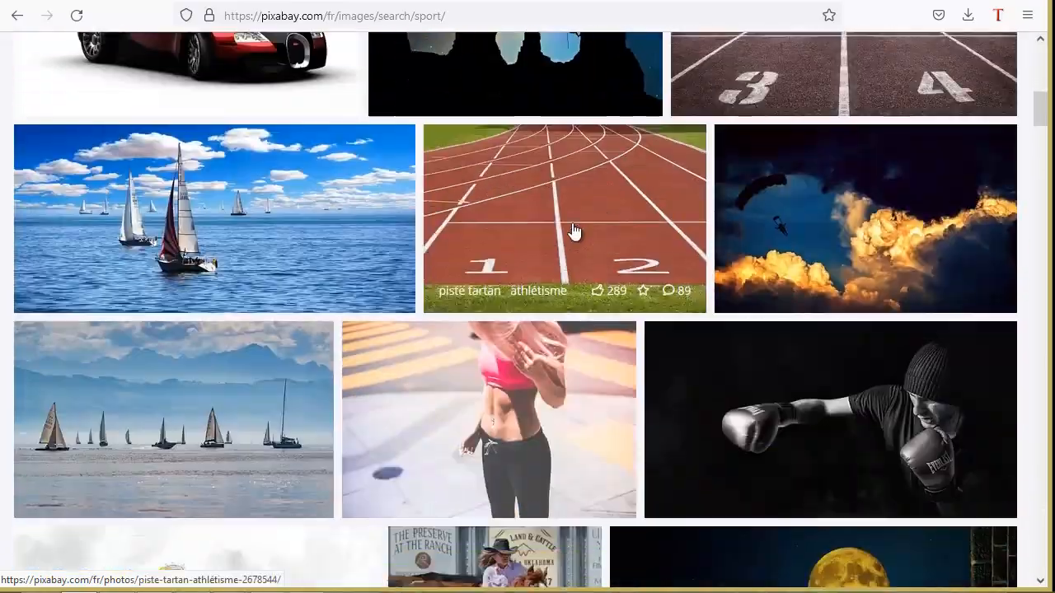
{"action": "scroll", "coordinate": [626, 240], "scroll_direction": "down", "scroll_amount": 10}
{"action": "scroll", "coordinate": [666, 266], "scroll_direction": "up", "scroll_amount": 4}
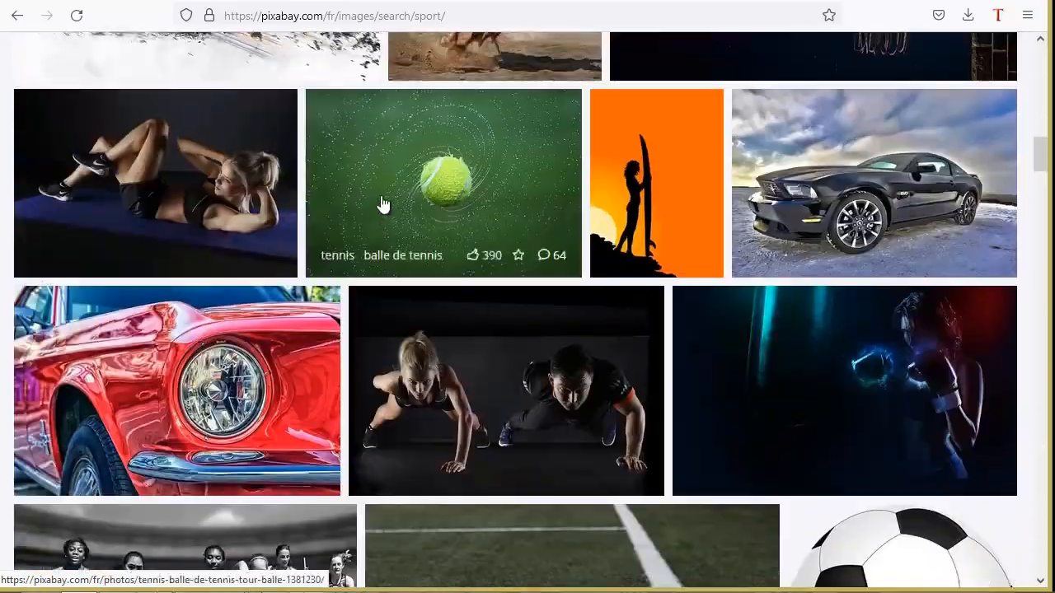
{"action": "scroll", "coordinate": [650, 242], "scroll_direction": "up", "scroll_amount": 6}
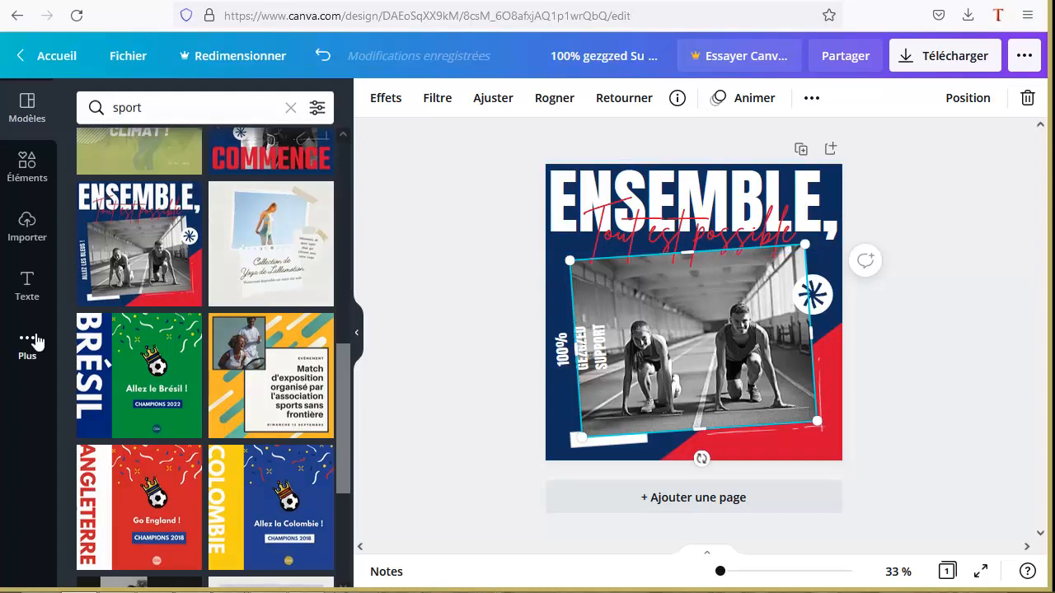
Step: Switch back to the Canva design and apply the Barlow Thin and Aileron Regular style with the orange, yellow and blue palette
{"action": "left_click", "coordinate": [28, 353]}
{"action": "left_click", "coordinate": [170, 243]}
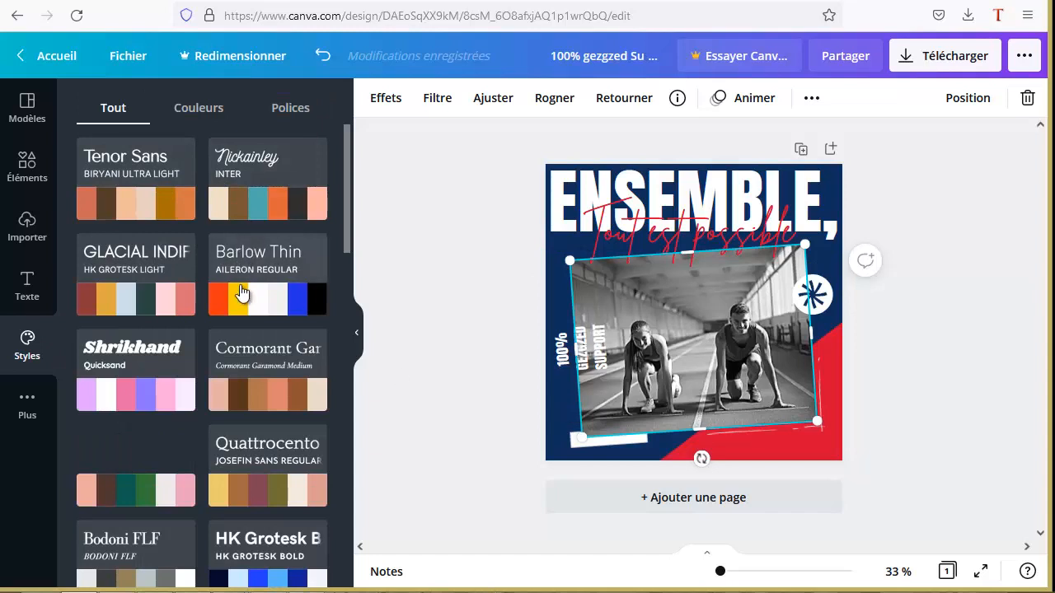
{"action": "left_click", "coordinate": [241, 300]}
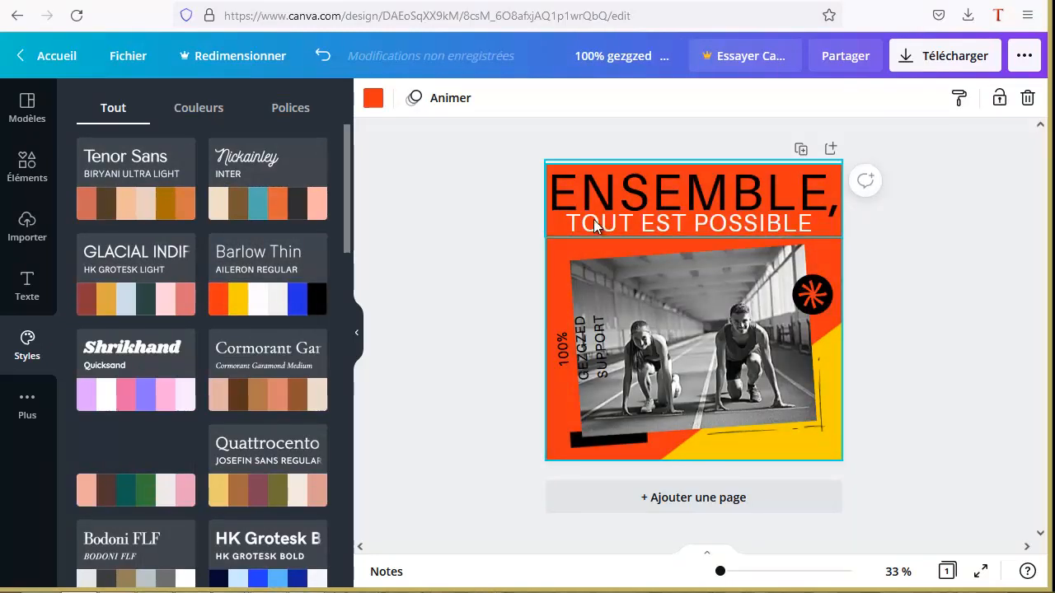
Step: Apply the Bodoni FLF style to the design, and replace it with the HK Grotesk Light style in the red, yellow, blue and pink palette
{"action": "scroll", "coordinate": [278, 314], "scroll_direction": "down", "scroll_amount": 2}
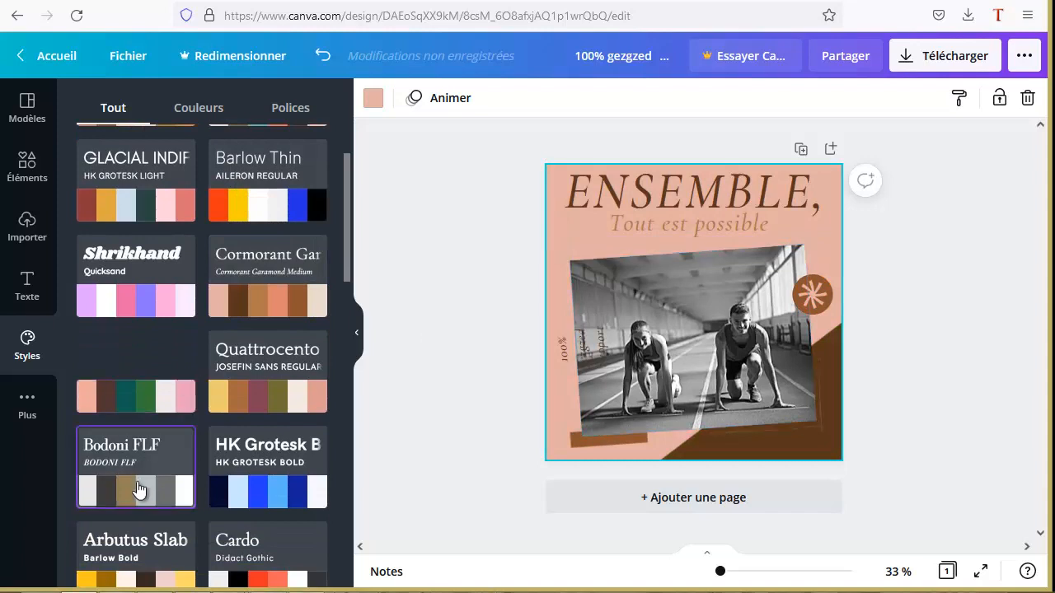
{"action": "left_click", "coordinate": [138, 490]}
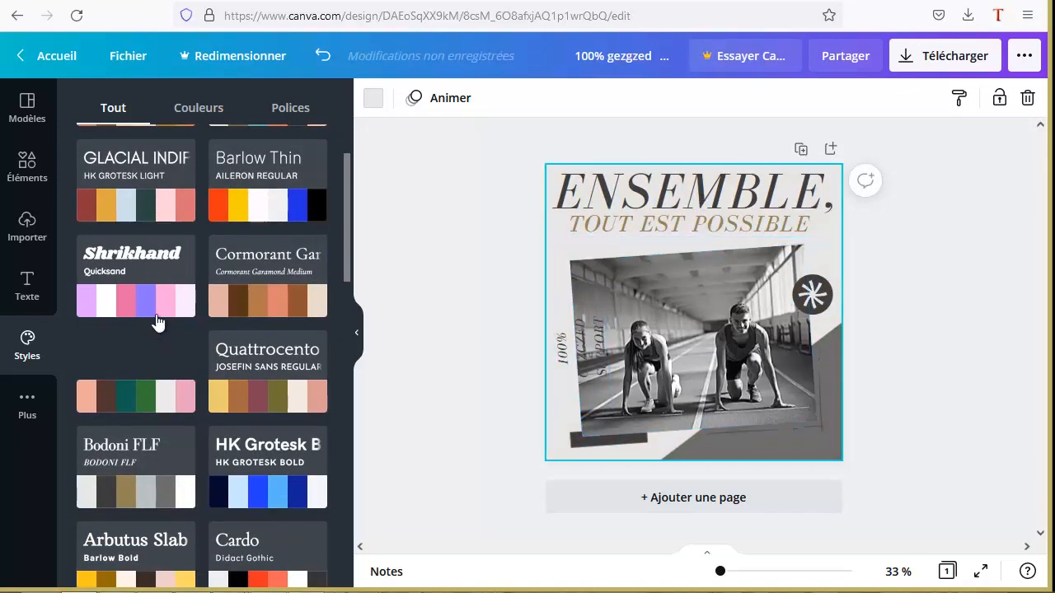
{"action": "left_click", "coordinate": [115, 199]}
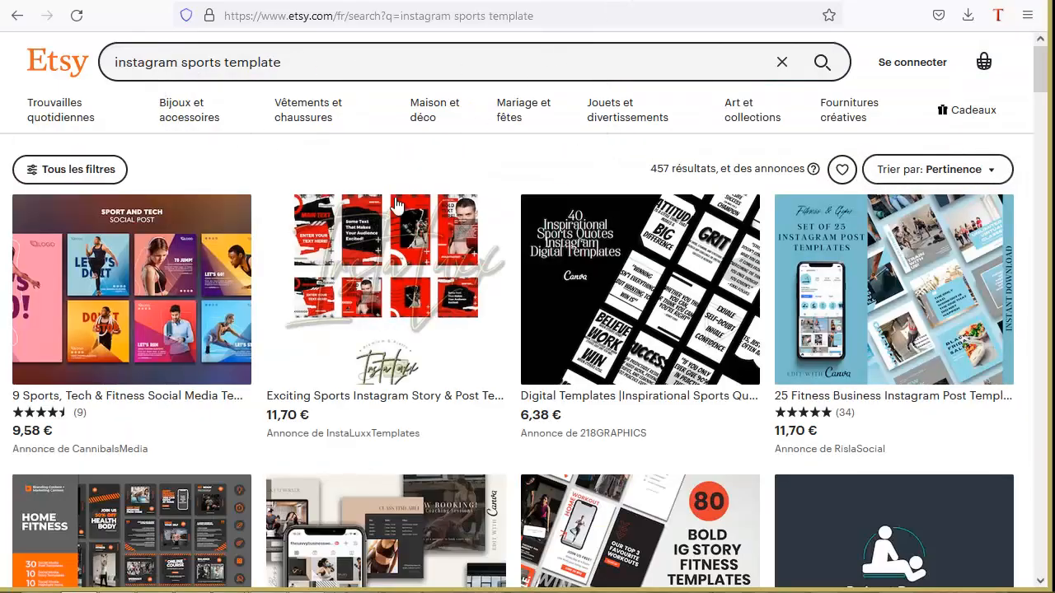
Step: Switch to Etsy and look through the listings for "instagram sports template" and "instagram template"
{"action": "scroll", "coordinate": [624, 325], "scroll_direction": "down", "scroll_amount": 5}
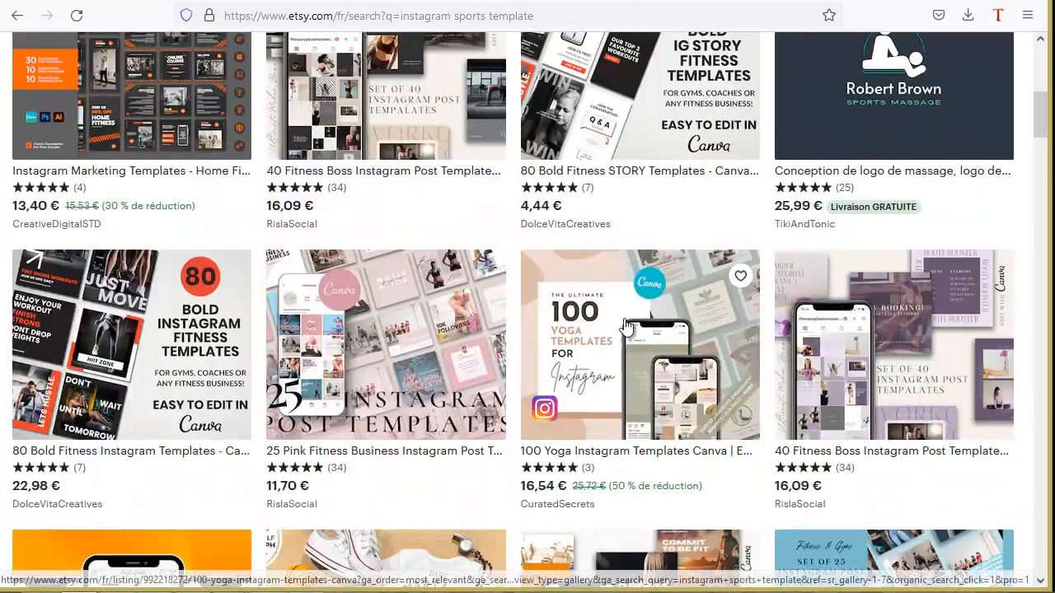
{"action": "scroll", "coordinate": [624, 326], "scroll_direction": "up", "scroll_amount": 6}
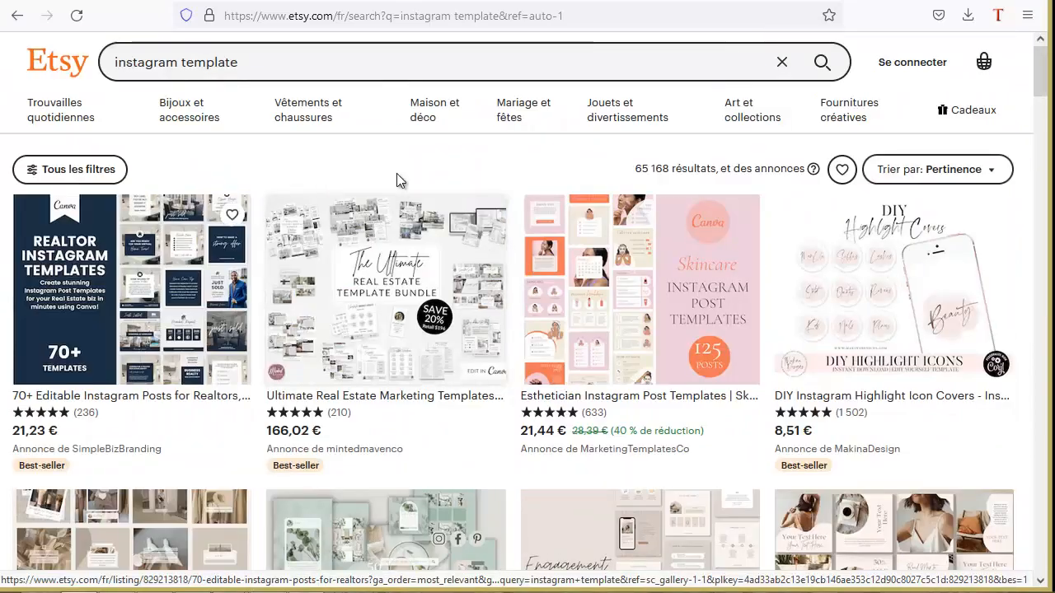
{"action": "scroll", "coordinate": [350, 279], "scroll_direction": "down", "scroll_amount": 3}
{"action": "scroll", "coordinate": [349, 278], "scroll_direction": "up", "scroll_amount": 3}
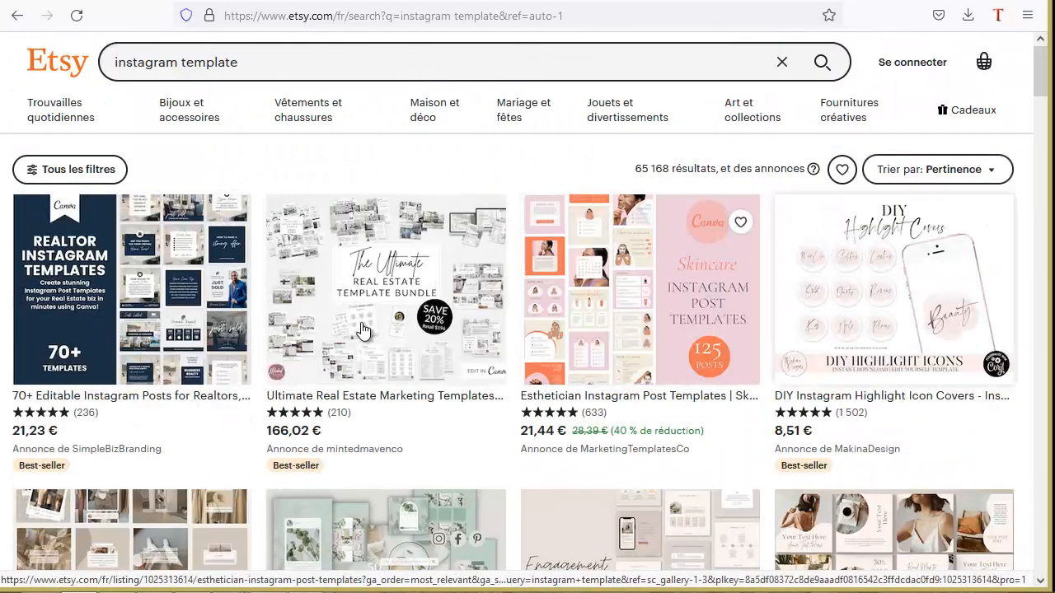
{"action": "scroll", "coordinate": [413, 247], "scroll_direction": "down", "scroll_amount": 3}
{"action": "scroll", "coordinate": [321, 177], "scroll_direction": "up", "scroll_amount": 3}
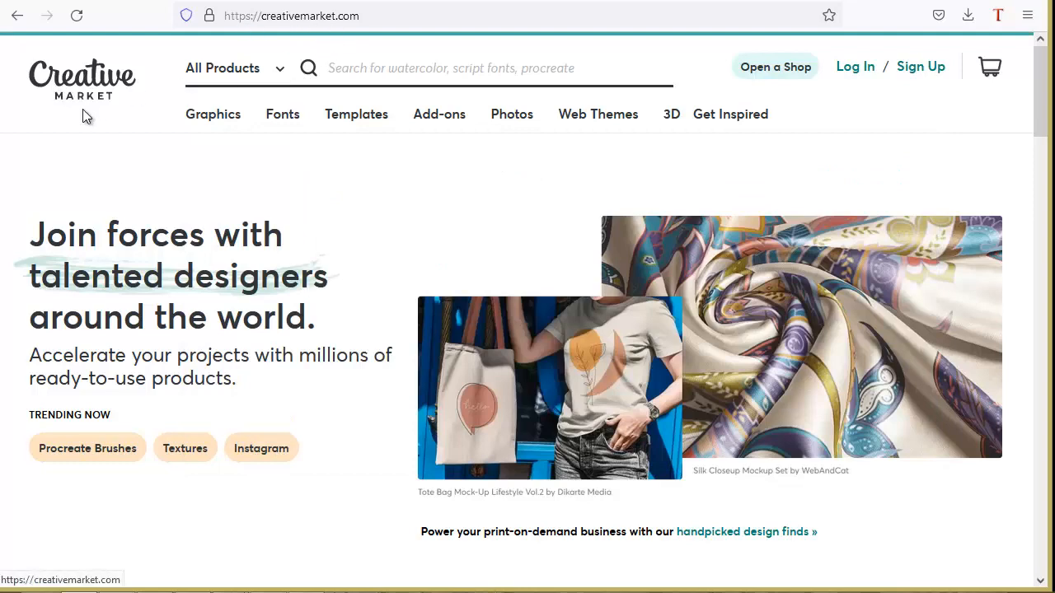
Step: Switch to Creative Market, search for "instagram template" and look through the products and template categories
{"action": "mouse_move", "coordinate": [213, 116]}
{"action": "left_click", "coordinate": [406, 67]}
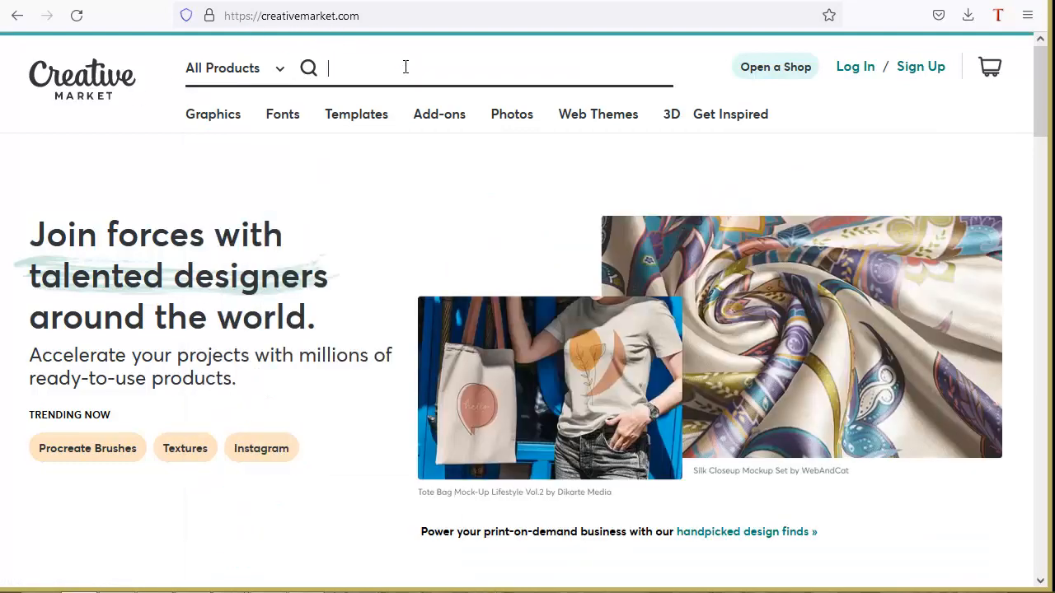
{"action": "type", "text": "instagram"}
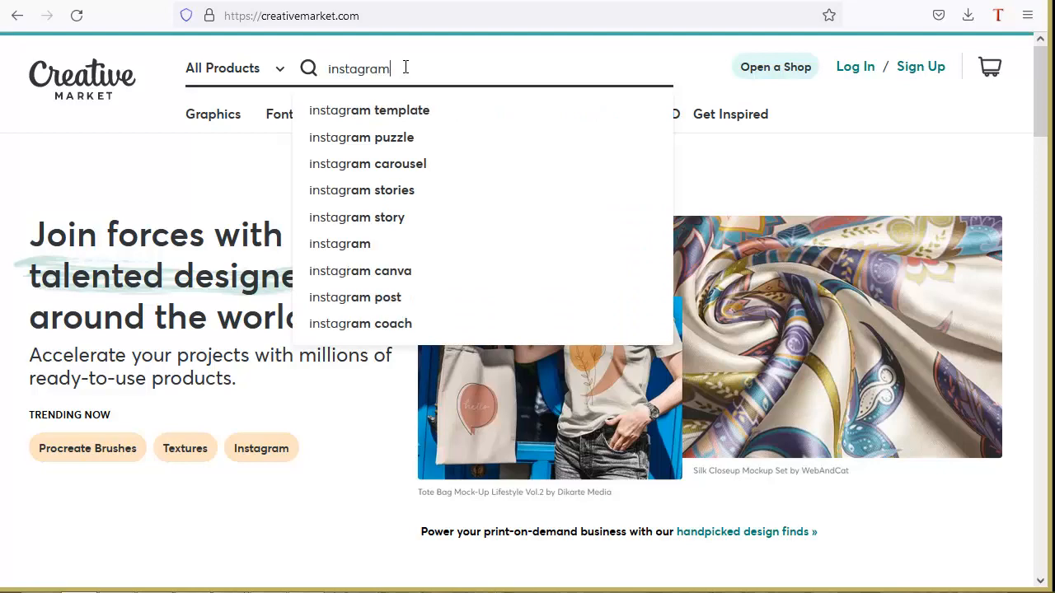
{"action": "type", "text": " template"}
{"action": "key", "text": "Return"}
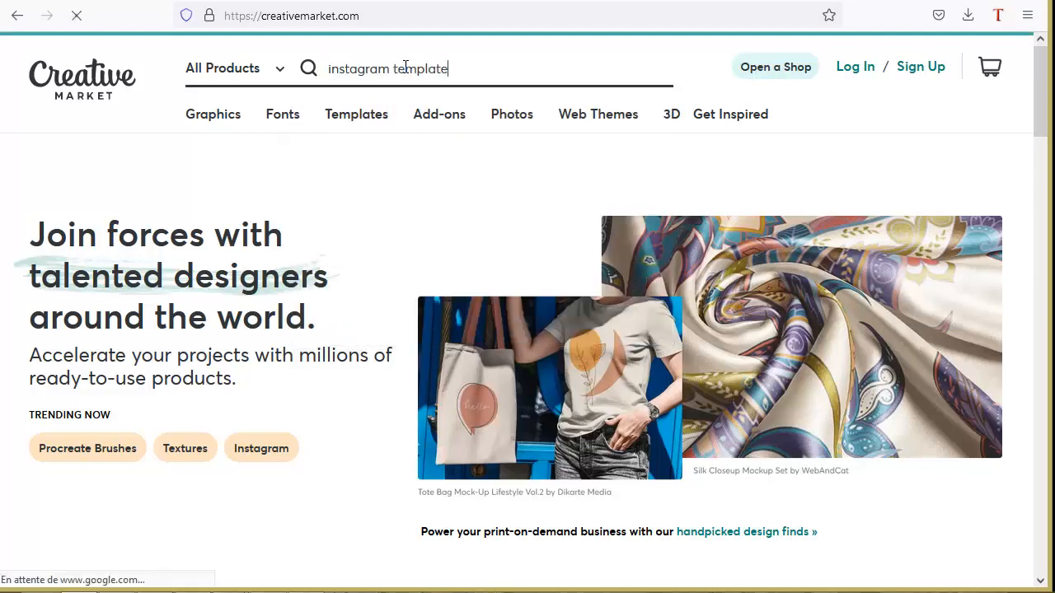
{"action": "scroll", "coordinate": [528, 223], "scroll_direction": "down", "scroll_amount": 3}
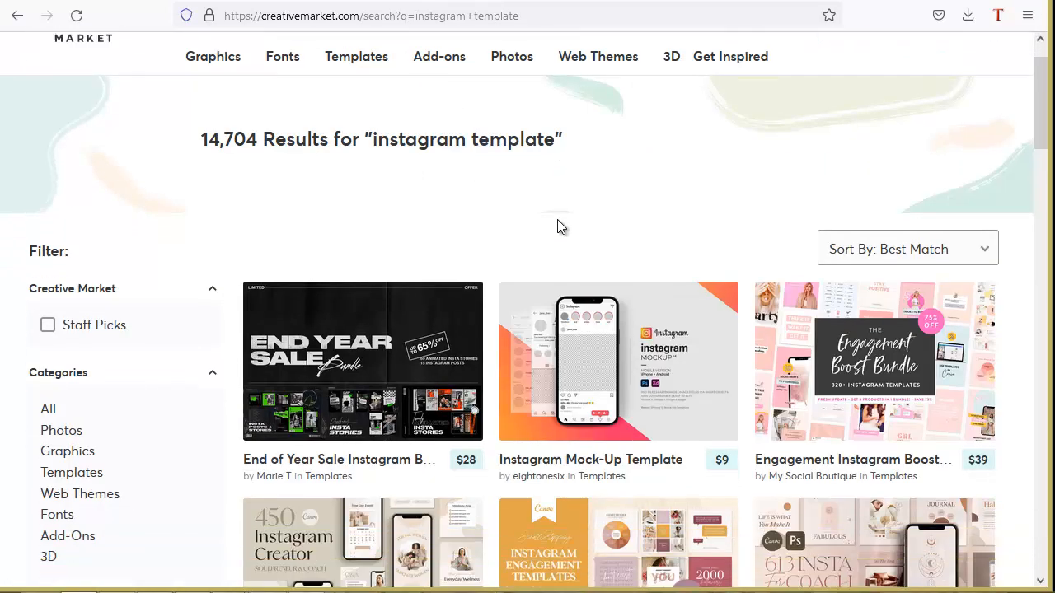
{"action": "scroll", "coordinate": [594, 272], "scroll_direction": "down", "scroll_amount": 5}
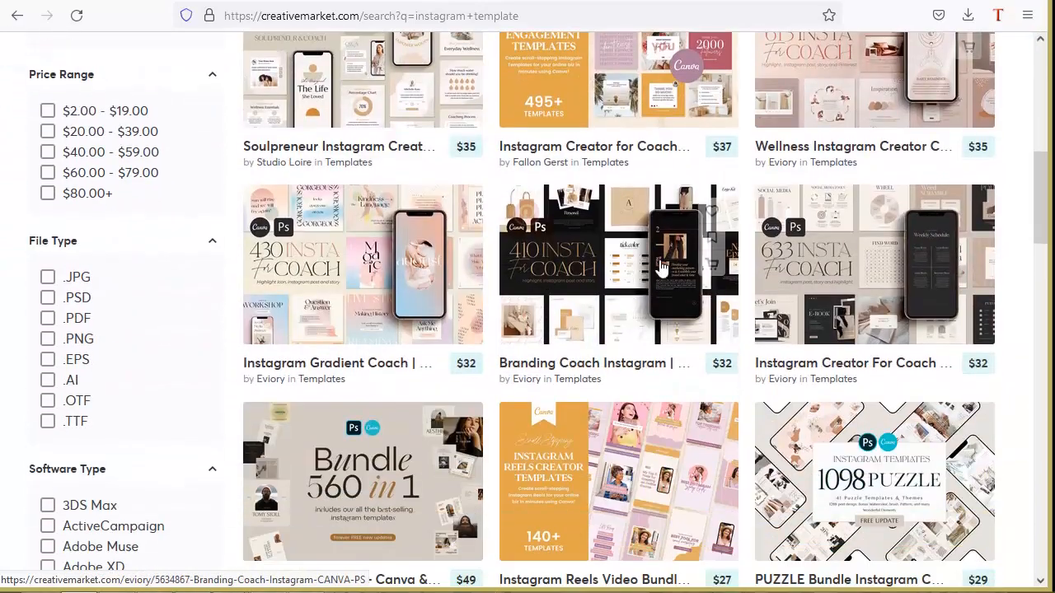
{"action": "scroll", "coordinate": [631, 300], "scroll_direction": "up", "scroll_amount": 6}
{"action": "scroll", "coordinate": [631, 299], "scroll_direction": "up", "scroll_amount": 2}
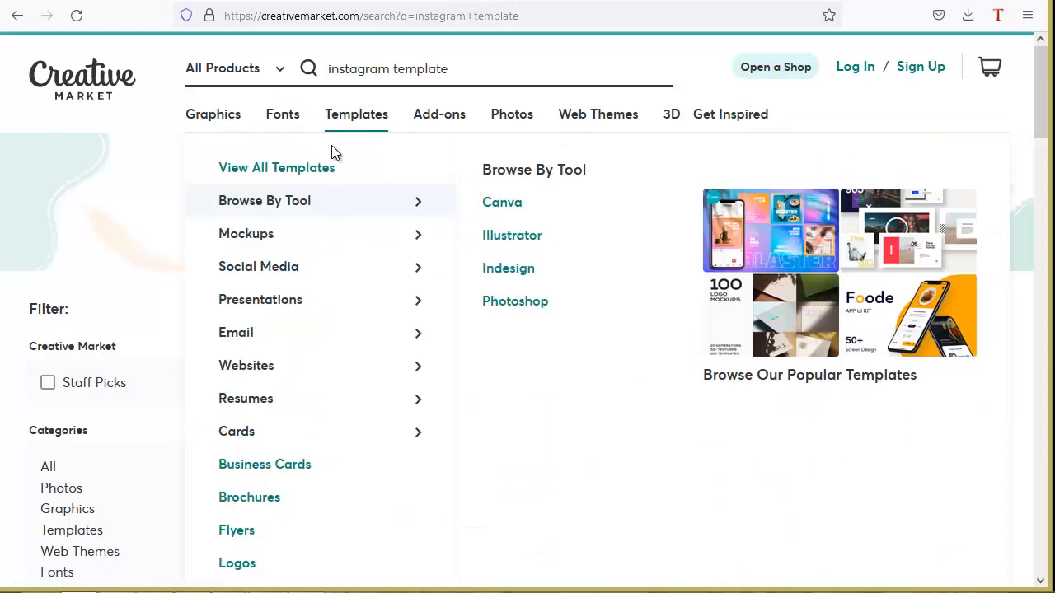
{"action": "mouse_move", "coordinate": [385, 230]}
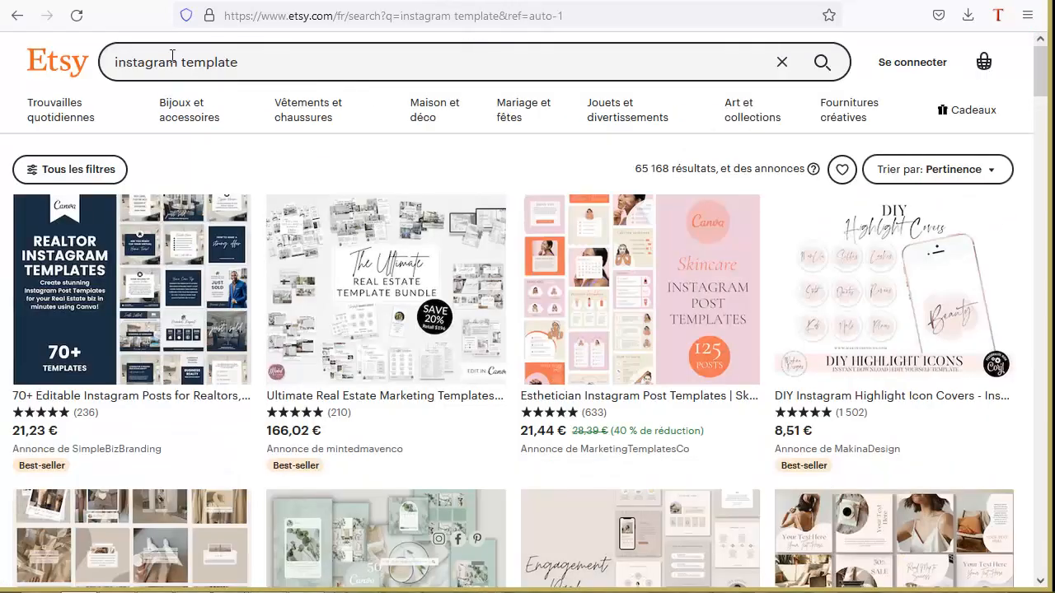
Step: Switch back to Etsy, search for "youtube thumbnails" and look through the listings
{"action": "double_click", "coordinate": [180, 61]}
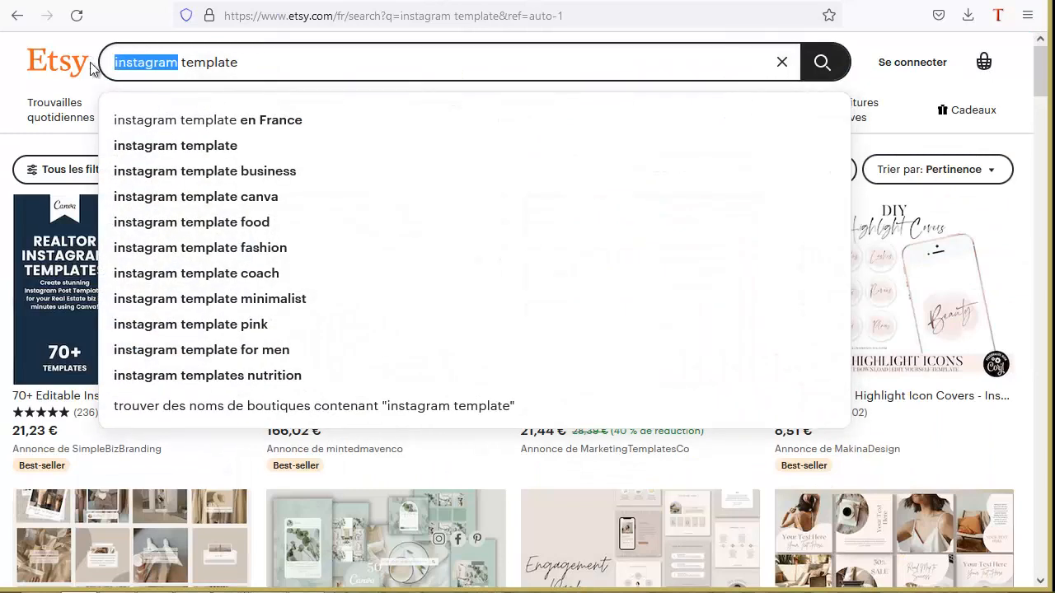
{"action": "key", "text": "ctrl+a"}
{"action": "type", "text": "you"}
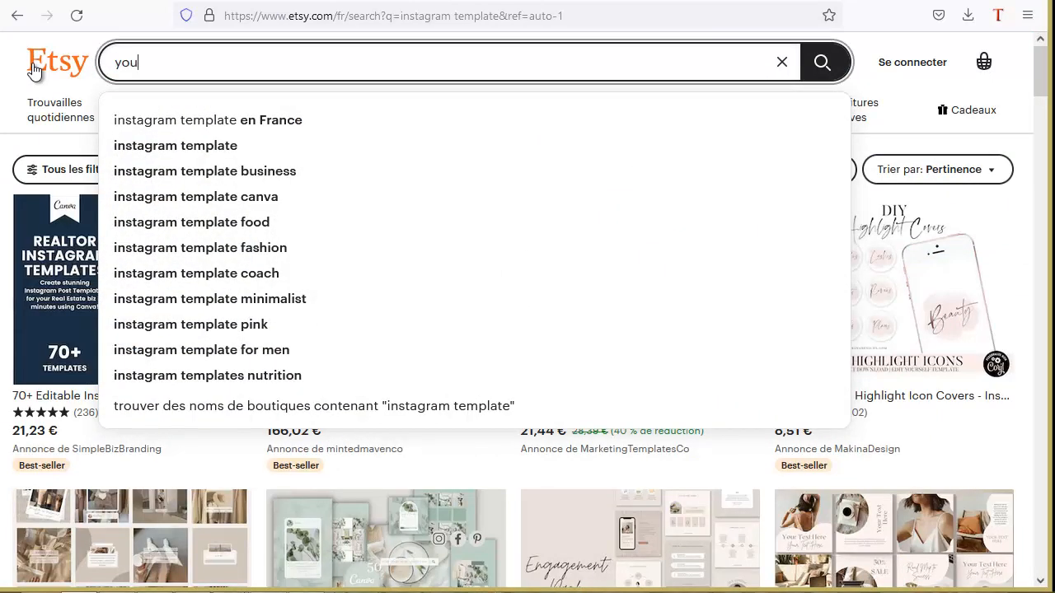
{"action": "type", "text": "tube thumbnails"}
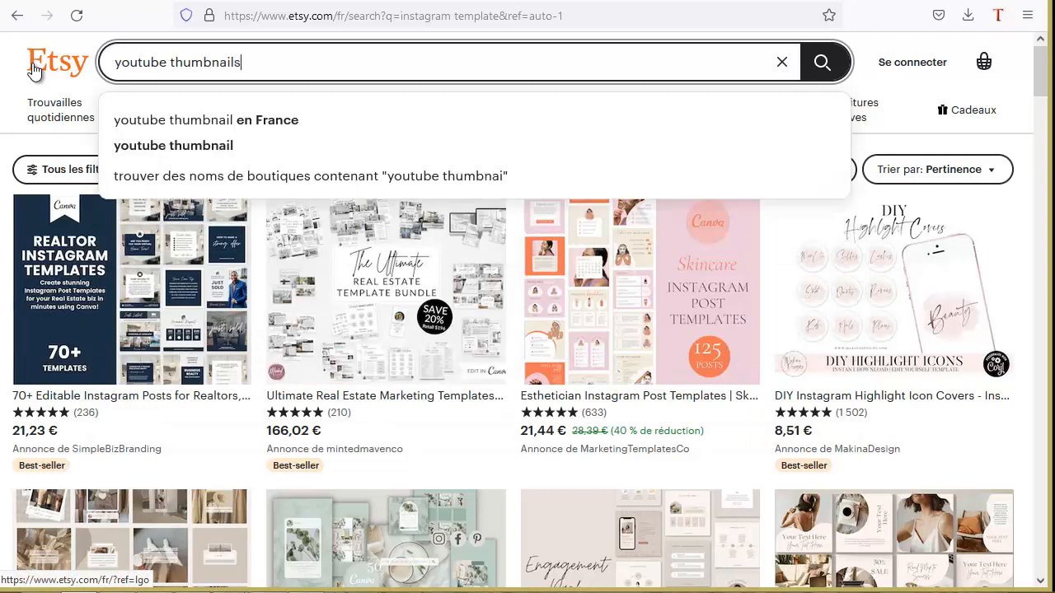
{"action": "key", "text": "Return"}
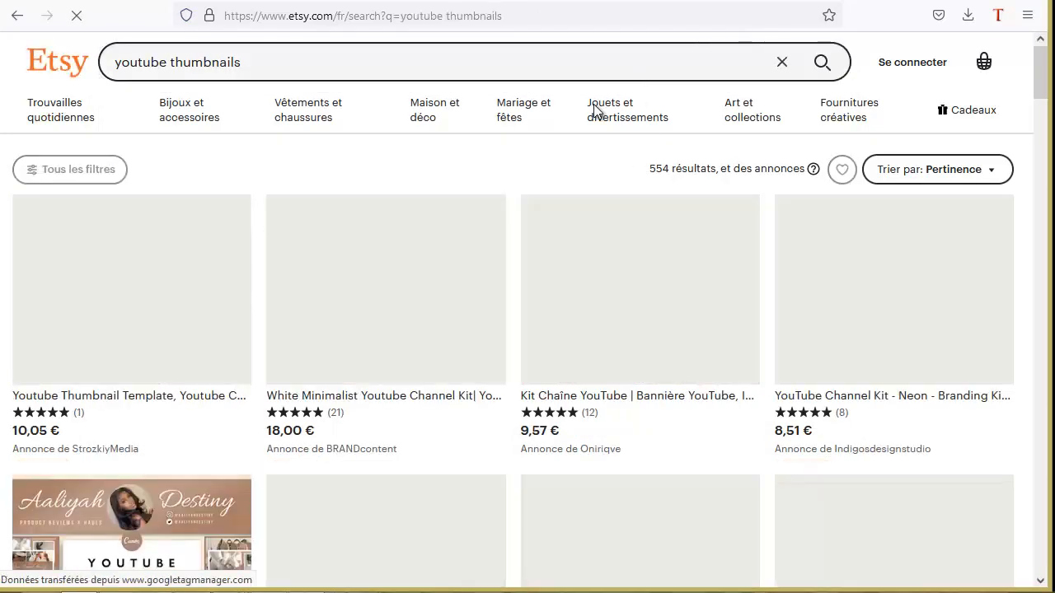
{"action": "scroll", "coordinate": [456, 306], "scroll_direction": "down", "scroll_amount": 6}
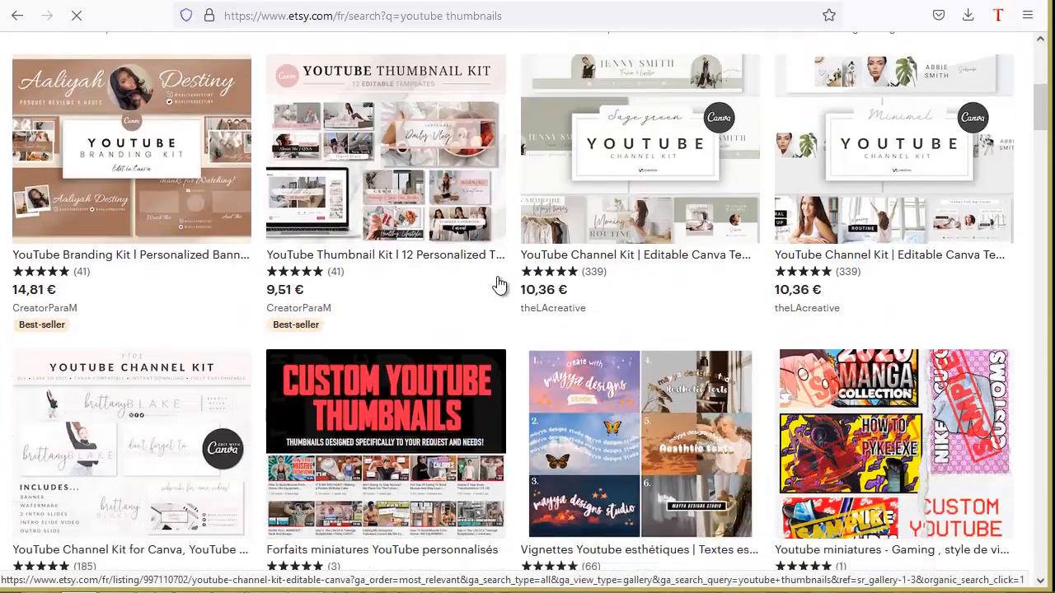
{"action": "scroll", "coordinate": [456, 306], "scroll_direction": "down", "scroll_amount": 3}
{"action": "scroll", "coordinate": [739, 240], "scroll_direction": "up", "scroll_amount": 3}
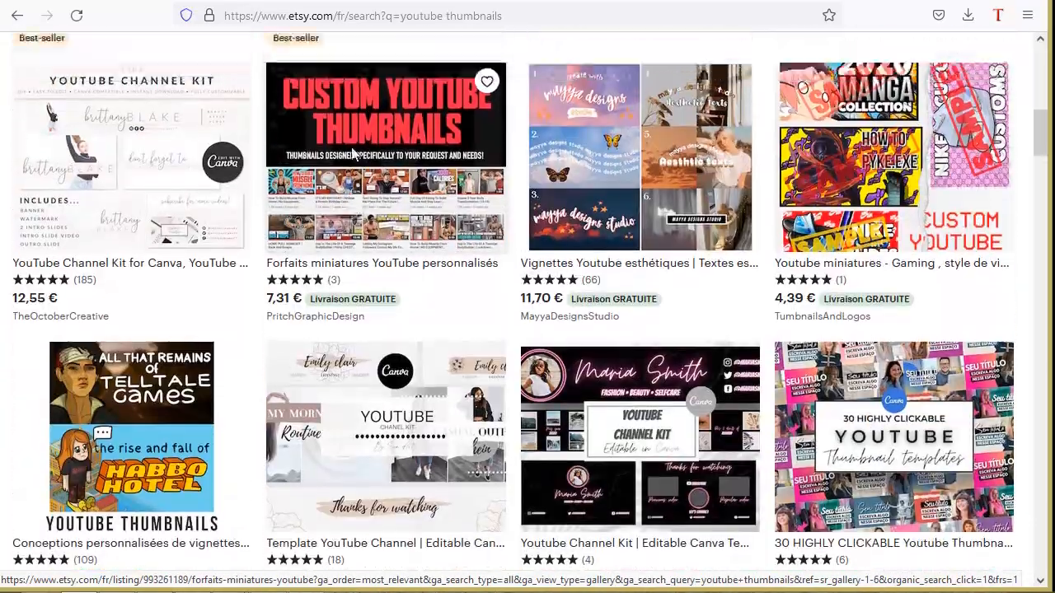
{"action": "scroll", "coordinate": [739, 240], "scroll_direction": "down", "scroll_amount": 4}
{"action": "scroll", "coordinate": [547, 245], "scroll_direction": "up", "scroll_amount": 8}
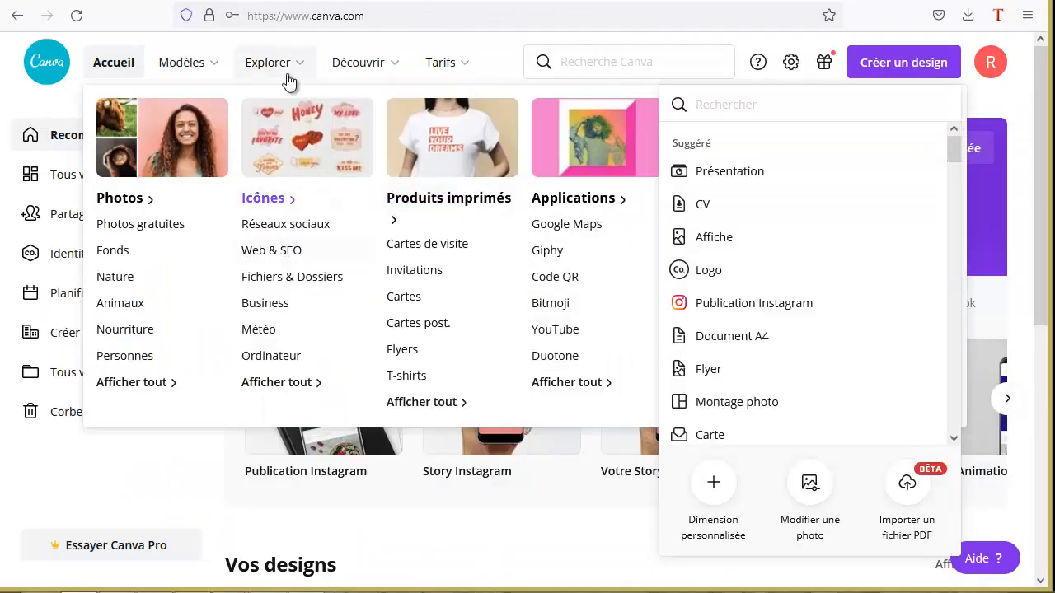
Step: Visit the Canva home page, and return to Etsy's "instagram sports template" results to look through the listings
{"action": "left_click", "coordinate": [603, 314]}
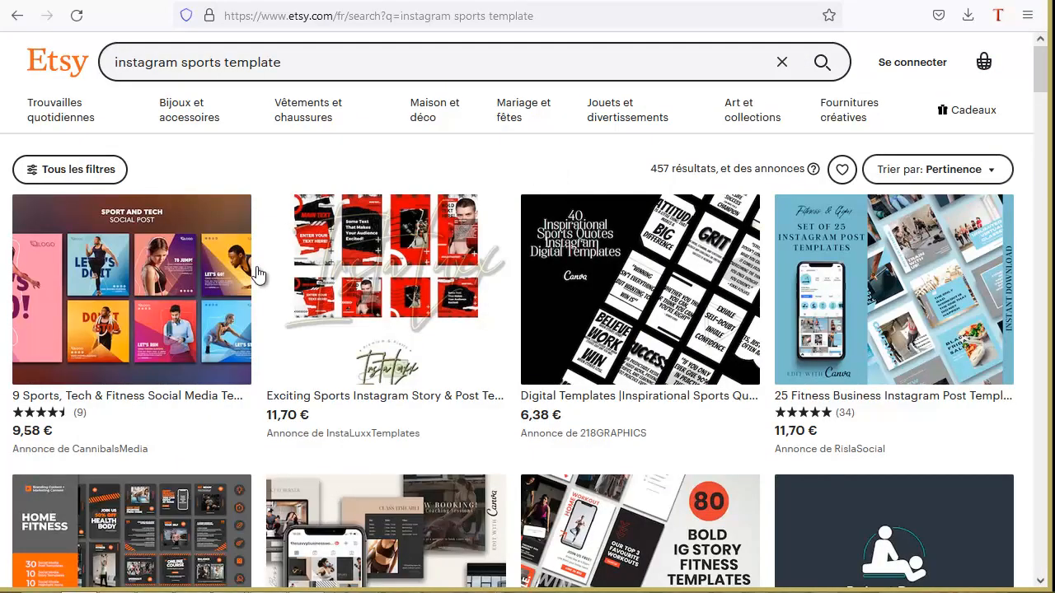
{"action": "scroll", "coordinate": [329, 330], "scroll_direction": "down", "scroll_amount": 5}
{"action": "scroll", "coordinate": [367, 385], "scroll_direction": "up", "scroll_amount": 5}
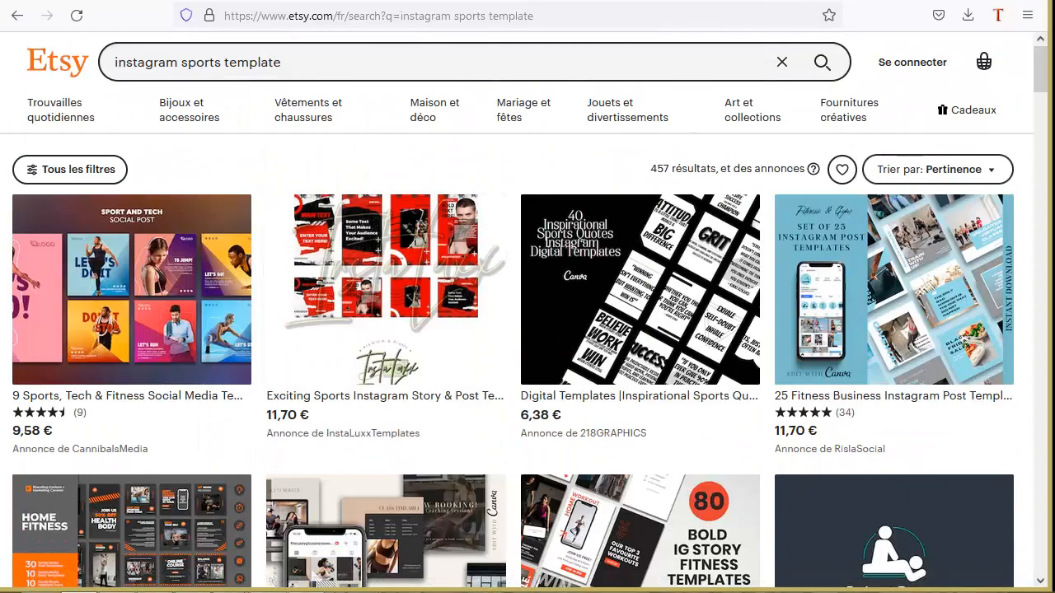